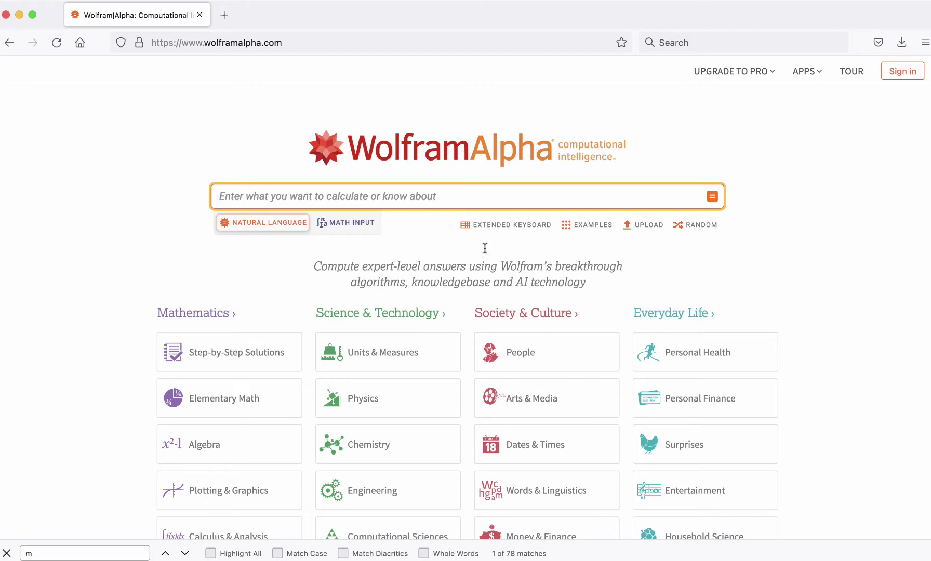
- Query Wolfram|Alpha for "einstein curve"
scroll(372, 301, "down", 1)
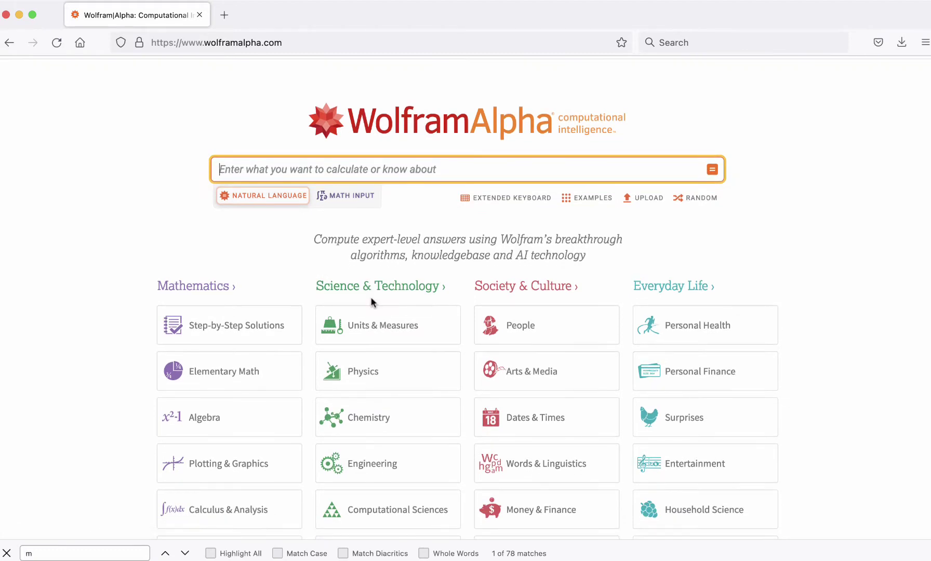
scroll(372, 302, "down", 1)
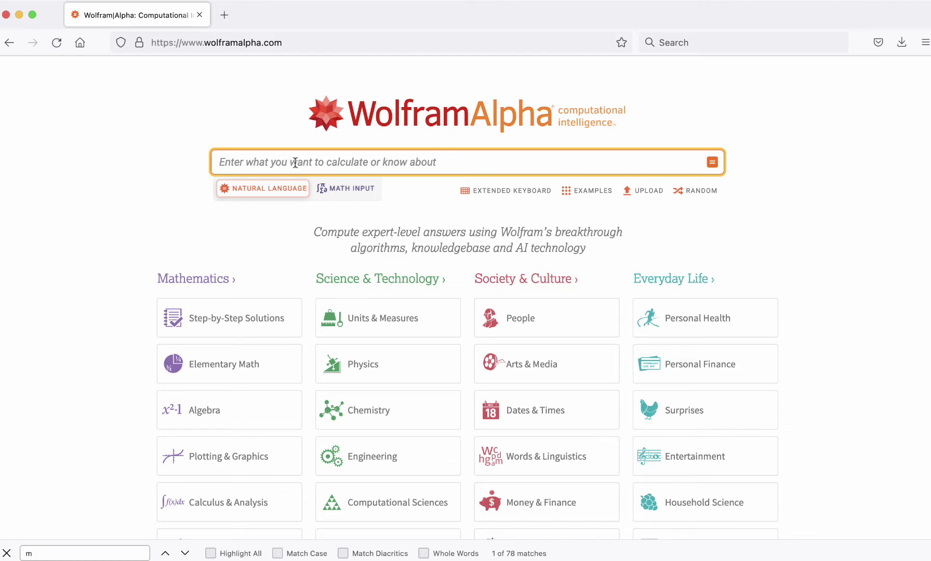
key("XF86AudioLowerVolume")
type("einstein curve")
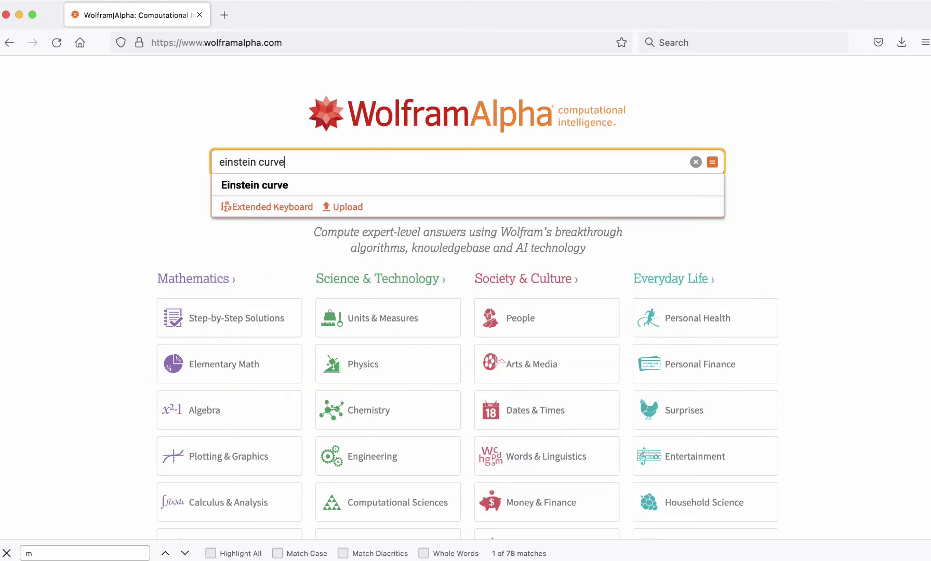
key("Return")
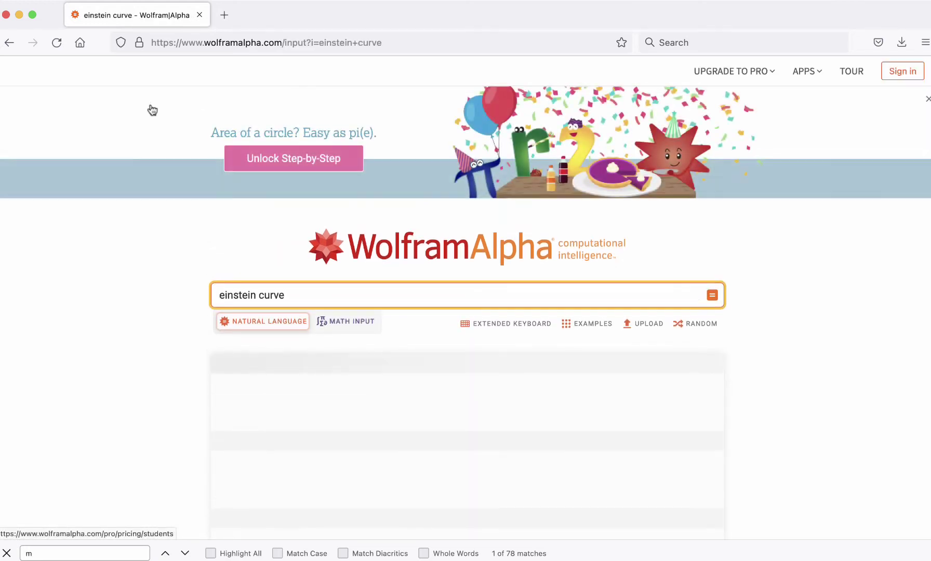
- Examine the plot of the first Albert Einstein curve and read through its parametric x(t) equation
scroll(139, 152, "down", 5)
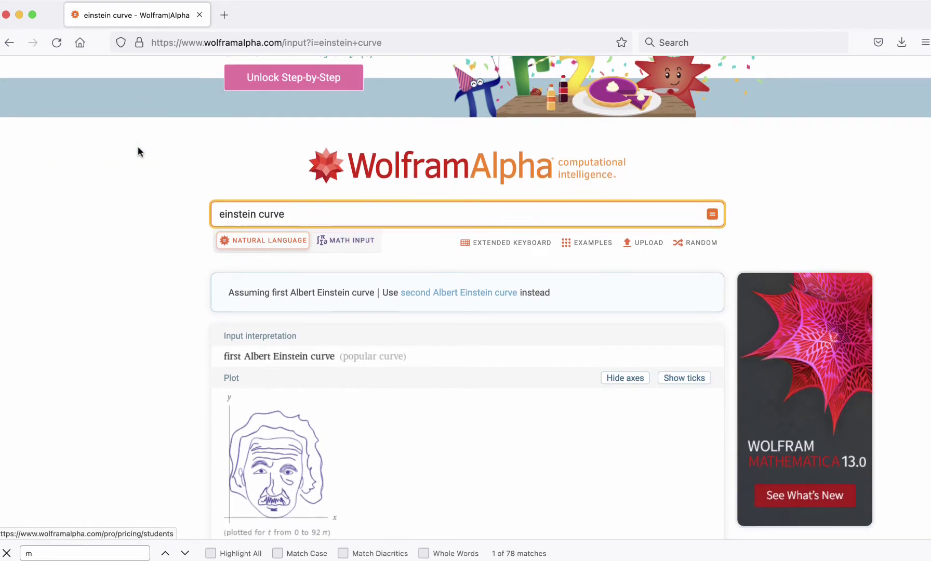
scroll(138, 147, "down", 3)
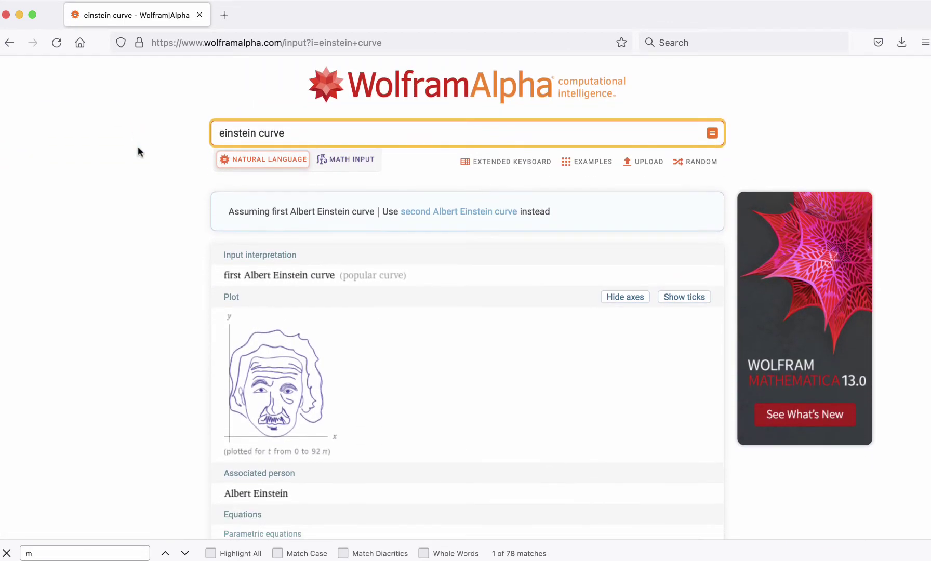
scroll(152, 174, "up", 3)
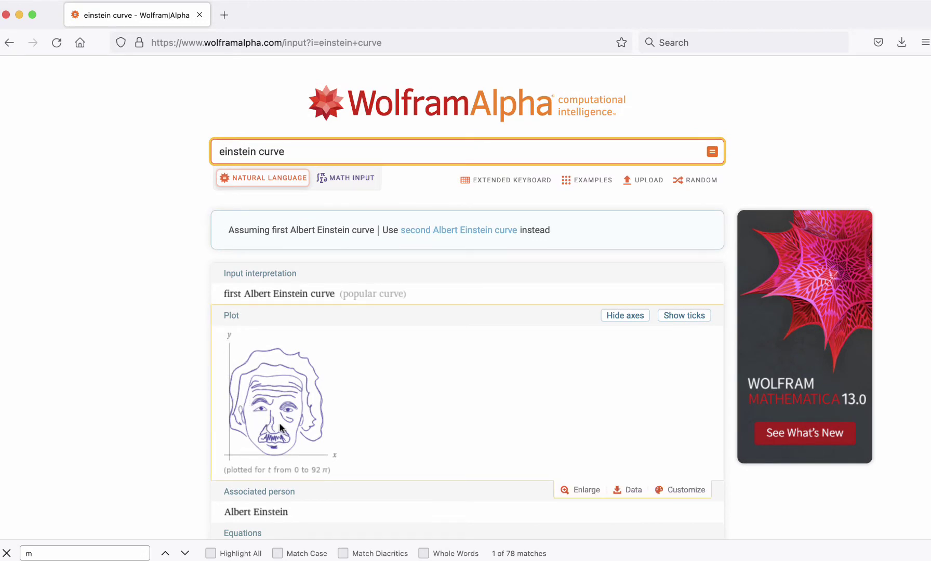
scroll(278, 428, "down", 1)
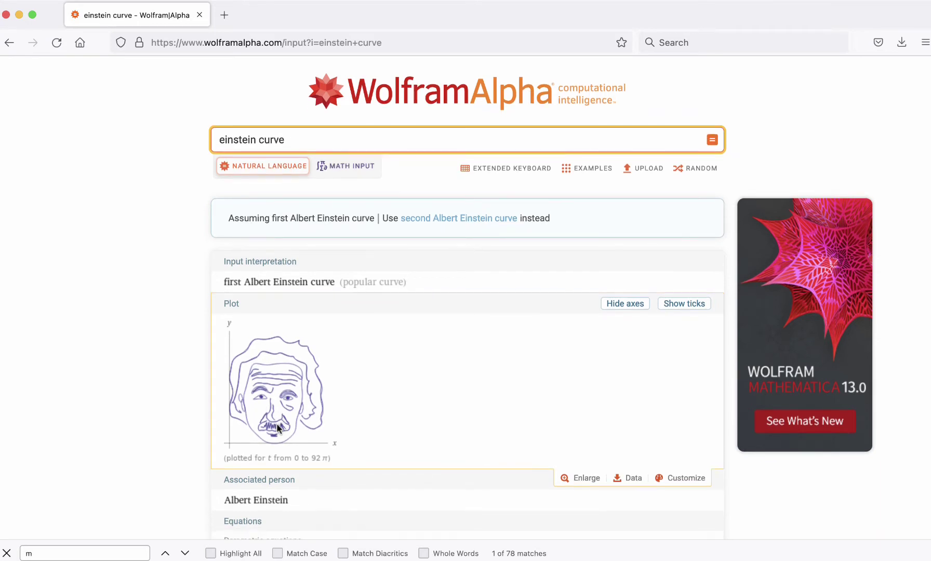
scroll(277, 427, "down", 6)
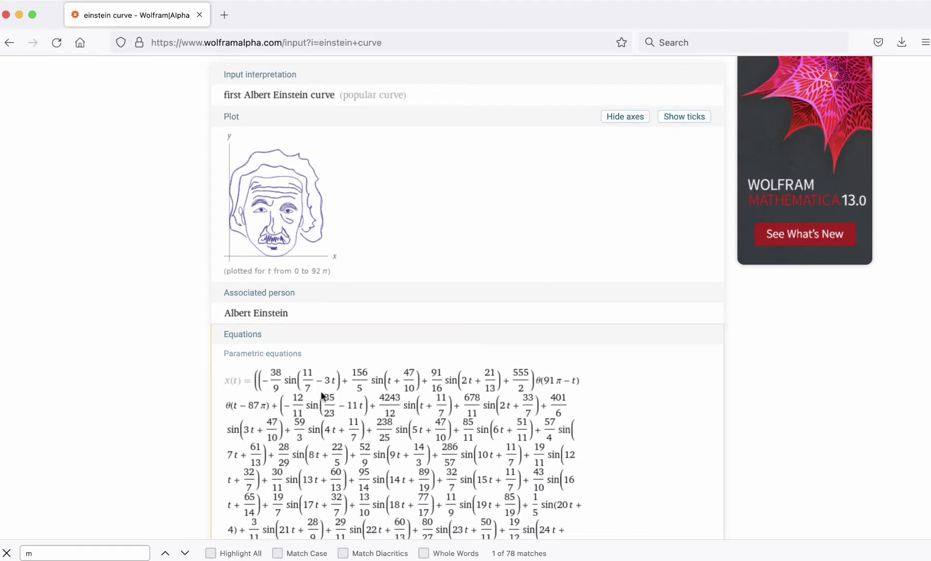
scroll(263, 335, "down", 1)
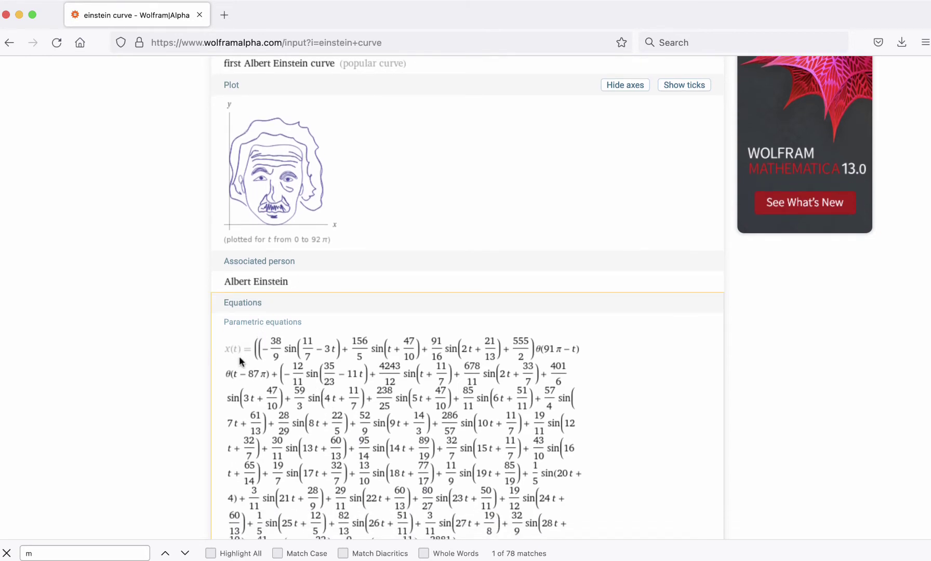
scroll(292, 359, "down", 2)
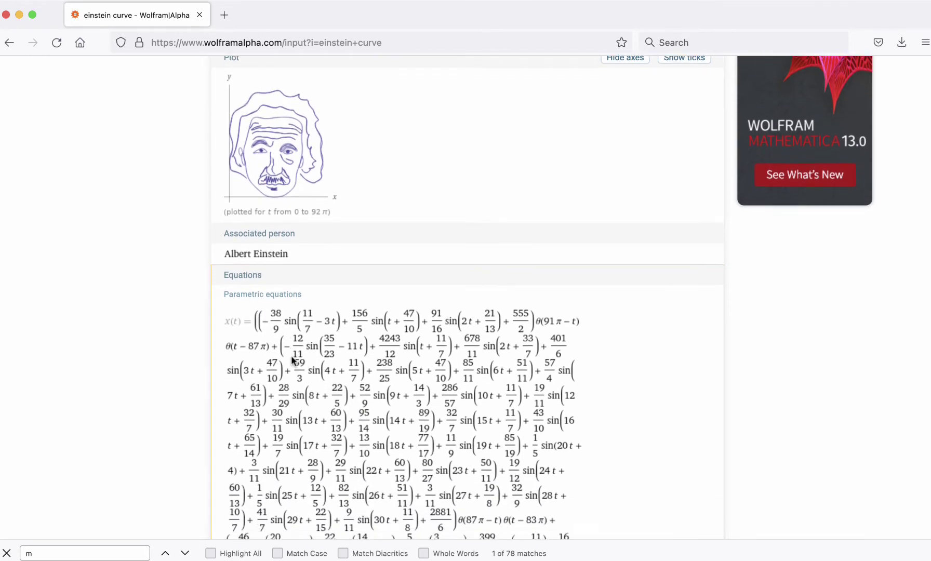
scroll(292, 360, "down", 5)
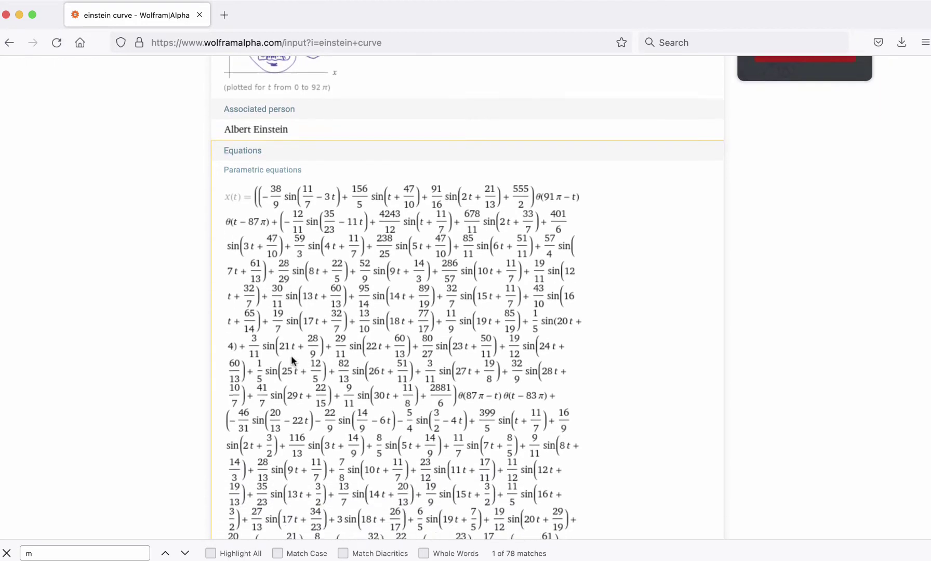
scroll(291, 356, "down", 2)
scroll(292, 359, "down", 4)
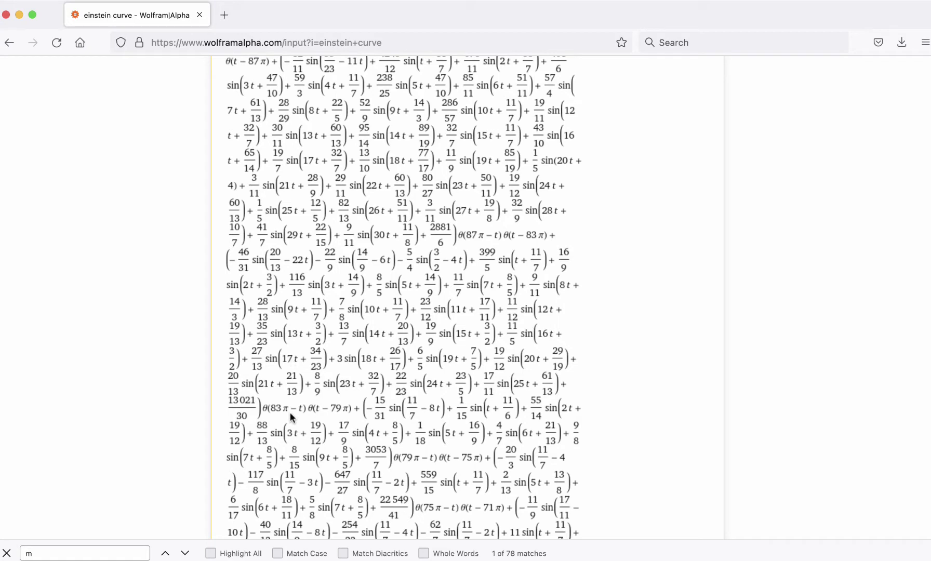
scroll(290, 413, "down", 1)
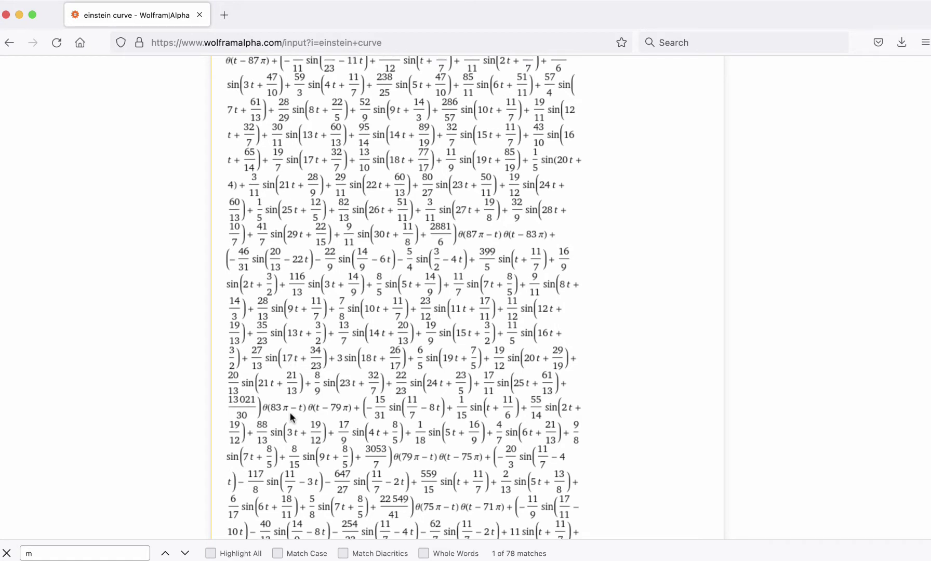
scroll(292, 417, "down", 1)
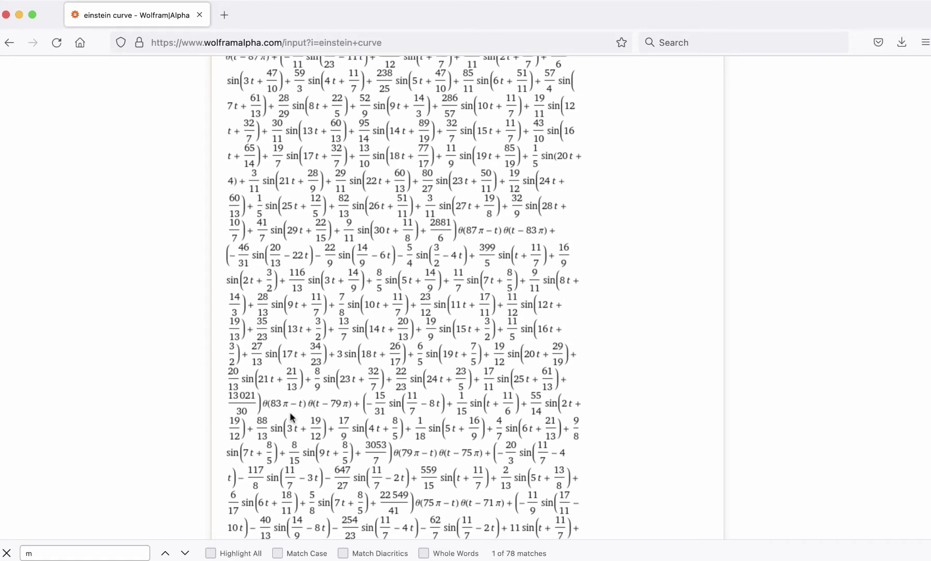
scroll(291, 416, "down", 5)
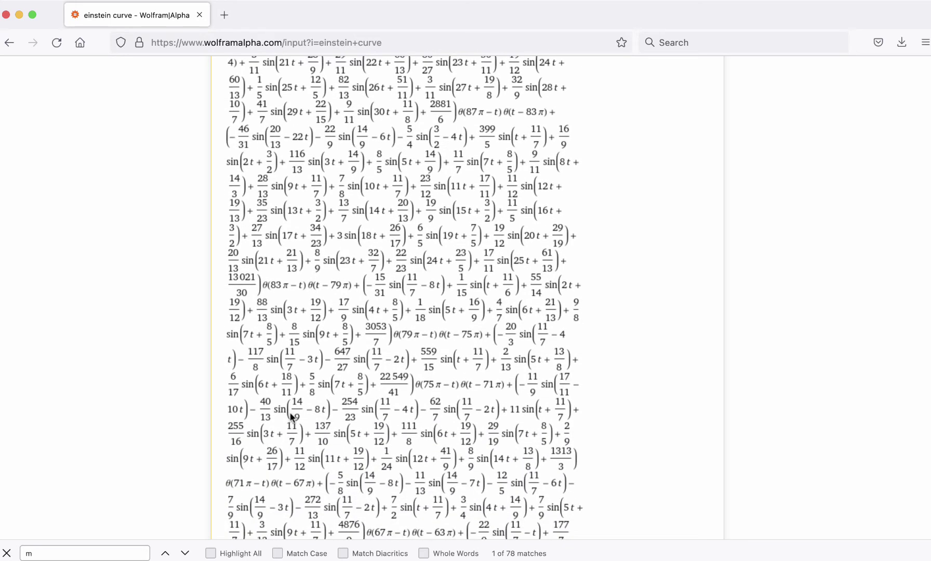
scroll(291, 417, "down", 1)
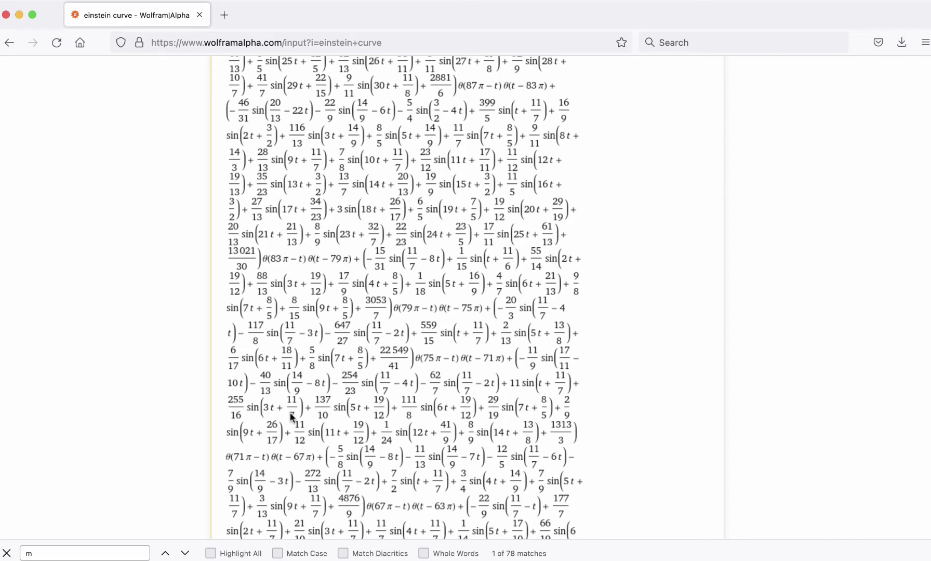
scroll(292, 416, "down", 12)
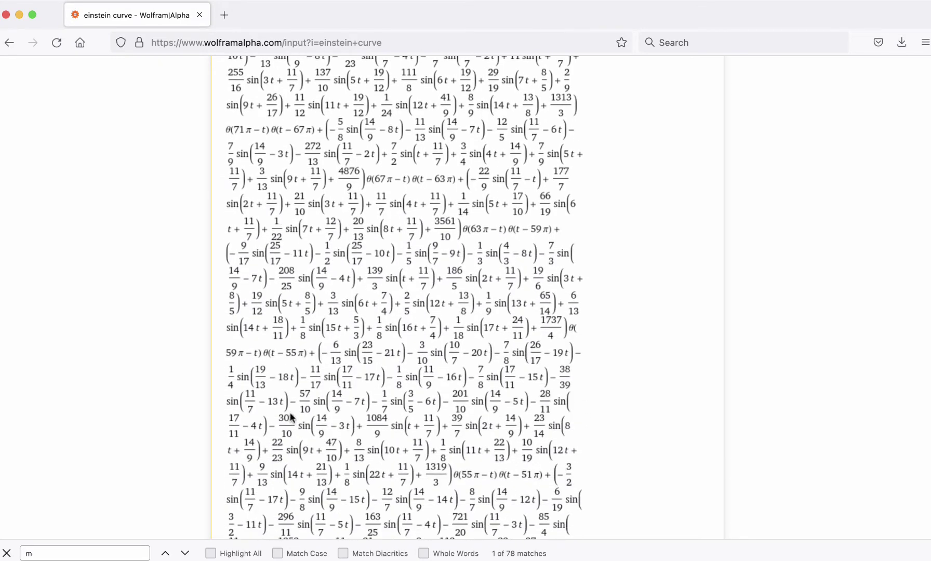
scroll(291, 416, "down", 15)
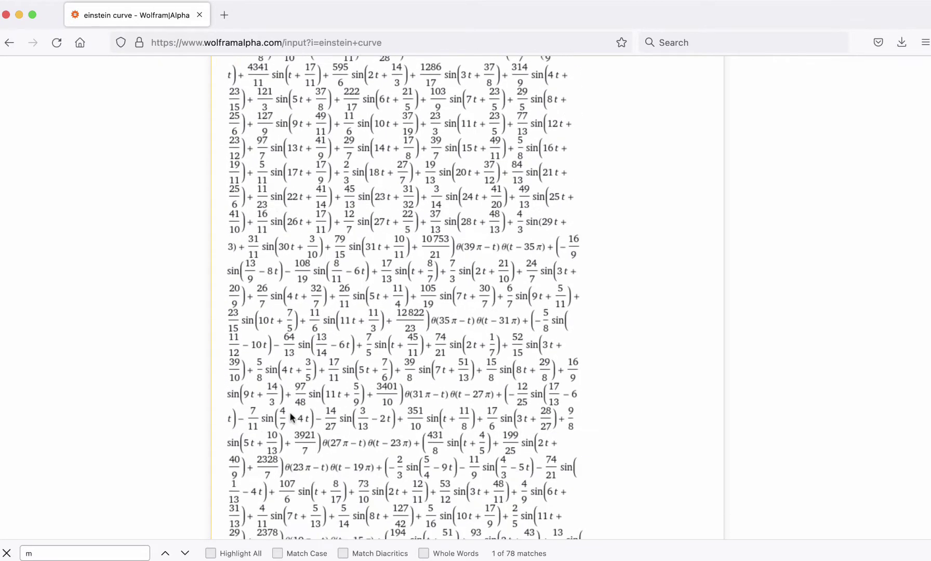
scroll(292, 417, "down", 20)
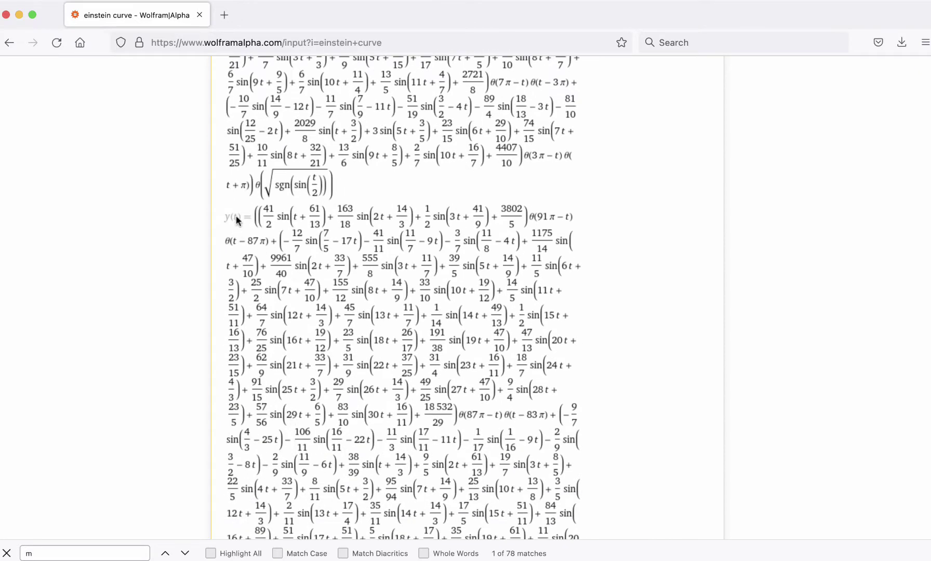
- Read through the curve's y(t) equation to its end and return to the start of the results
scroll(242, 234, "down", 20)
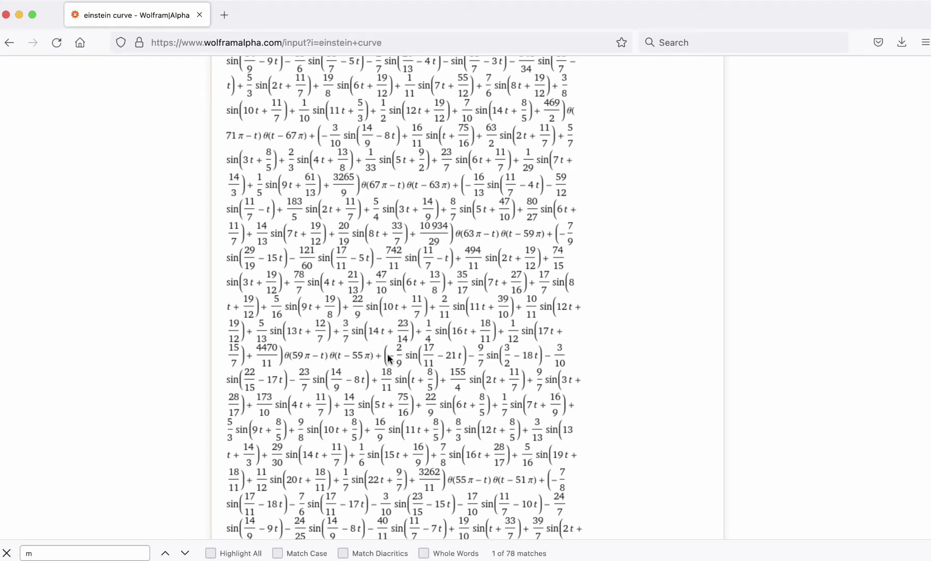
scroll(365, 362, "down", 3)
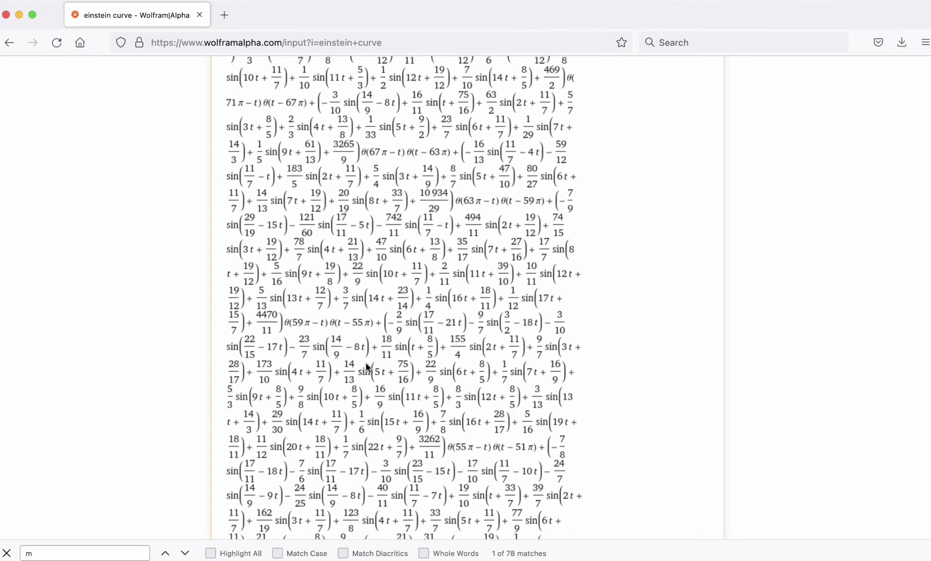
scroll(365, 362, "down", 4)
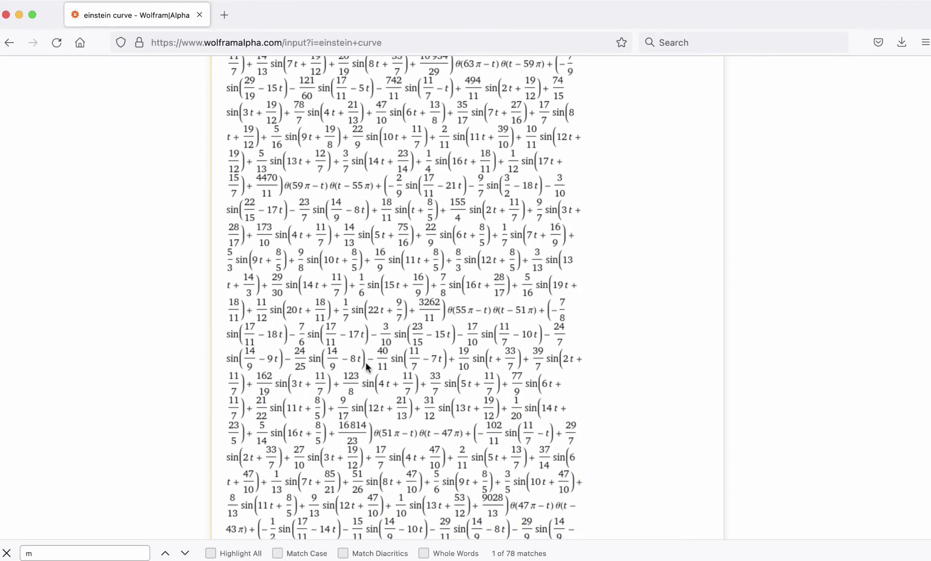
scroll(358, 430, "down", 10)
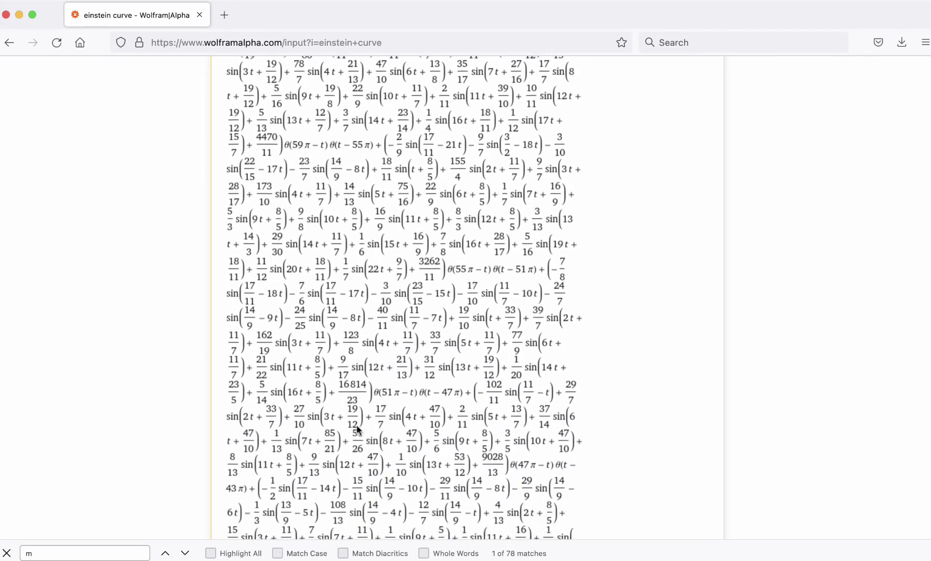
scroll(358, 429, "down", 20)
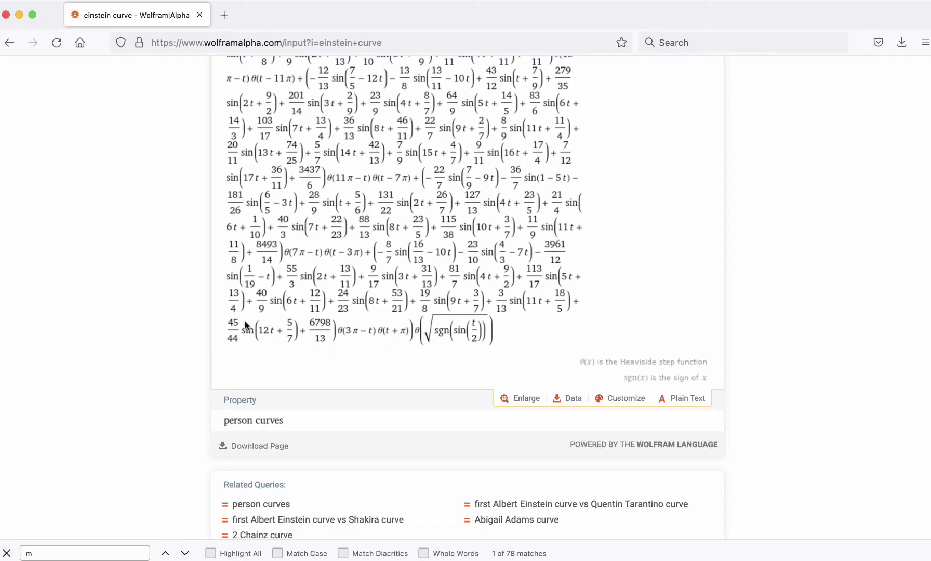
scroll(244, 323, "up", 10)
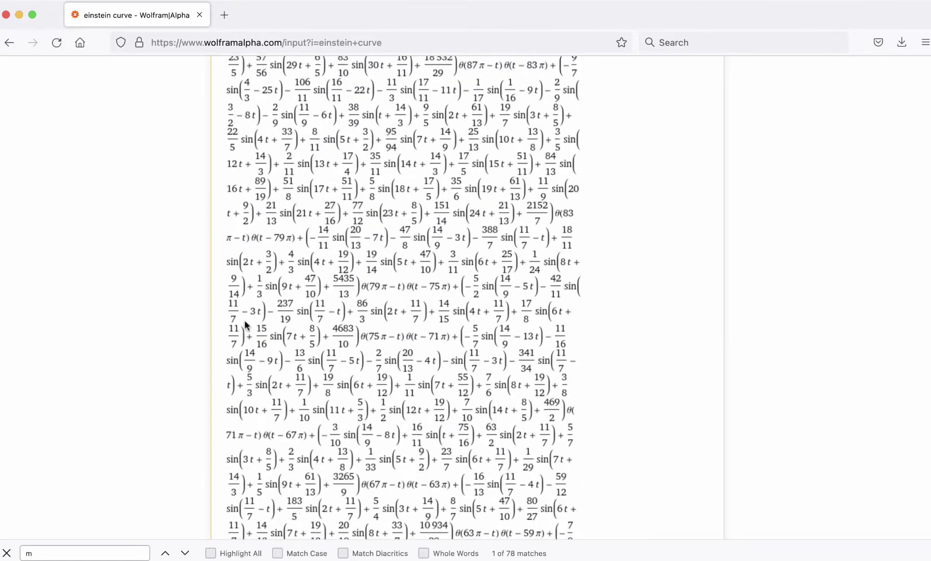
scroll(245, 323, "up", 15)
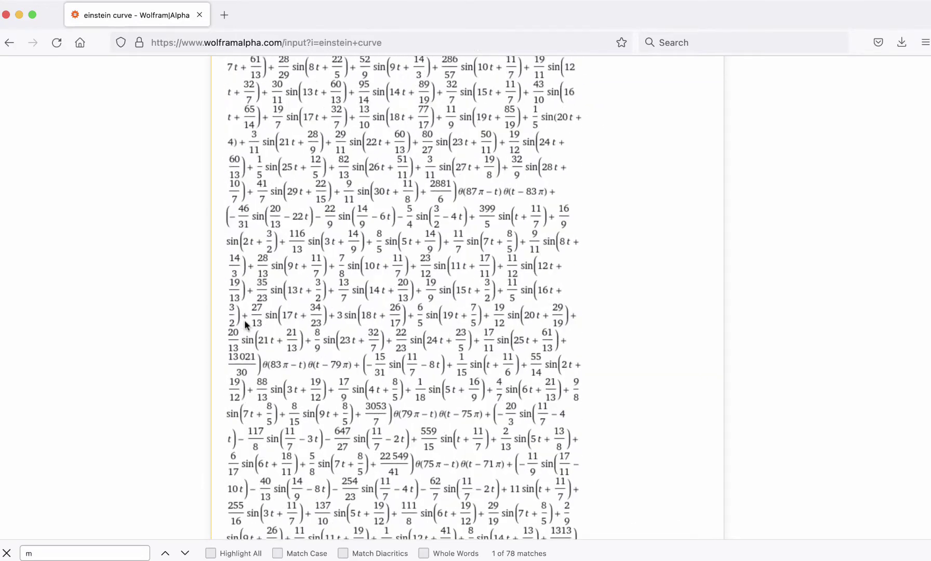
scroll(245, 323, "up", 10)
scroll(229, 194, "up", 8)
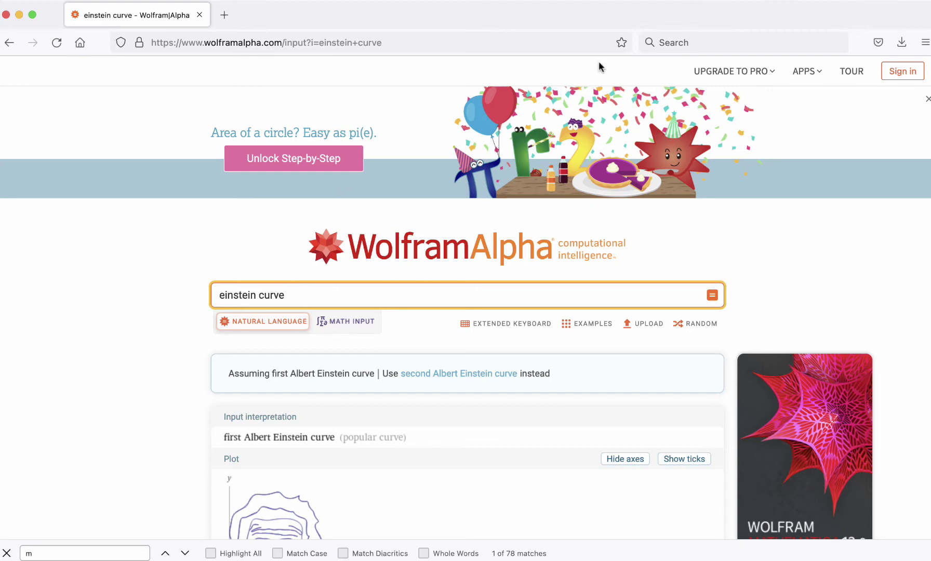
- Search the web for "wolfram demonstrations project" and open the Wolfram Demonstrations Project site
left_click(684, 43)
scroll(557, 309, "down", 5)
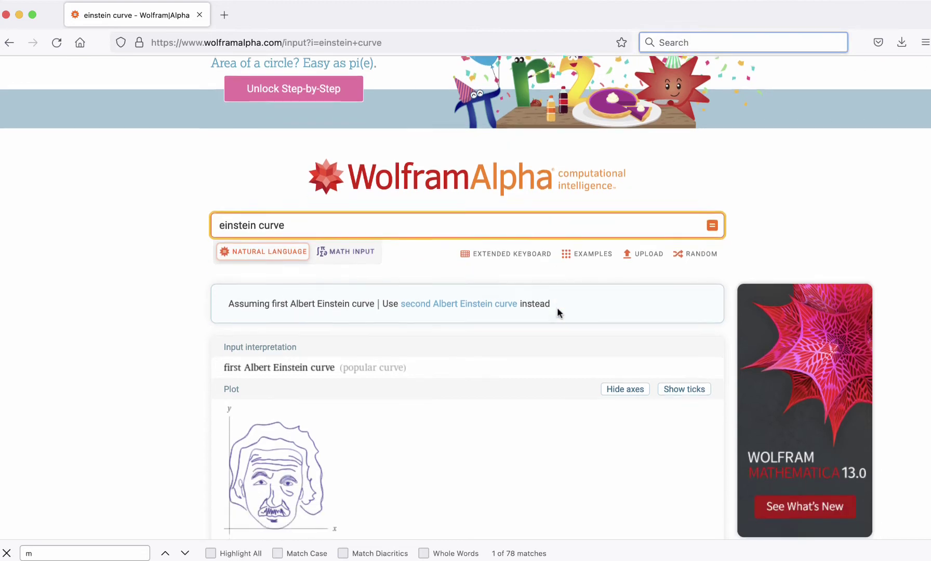
type("wokf")
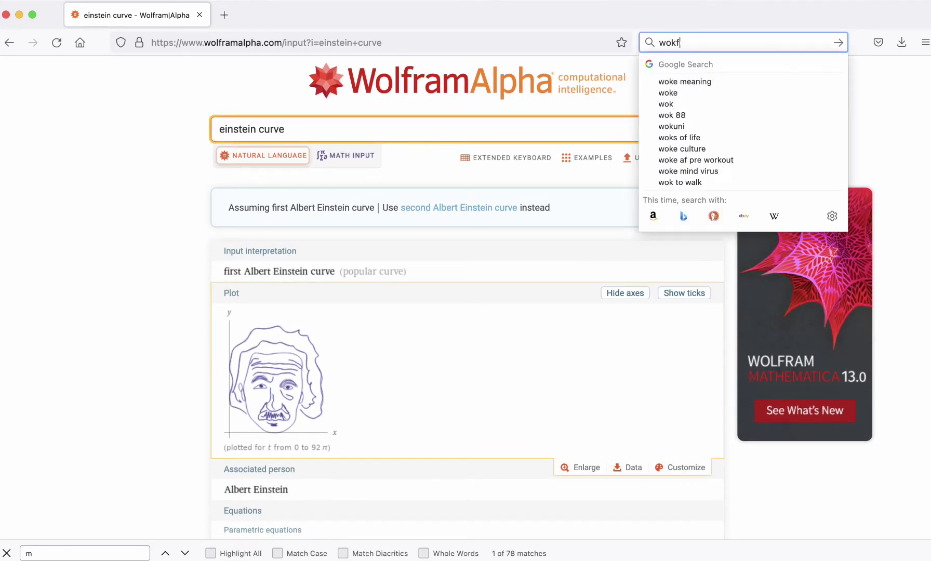
key("BackSpace")
type("l")
key("Down")
key("Return")
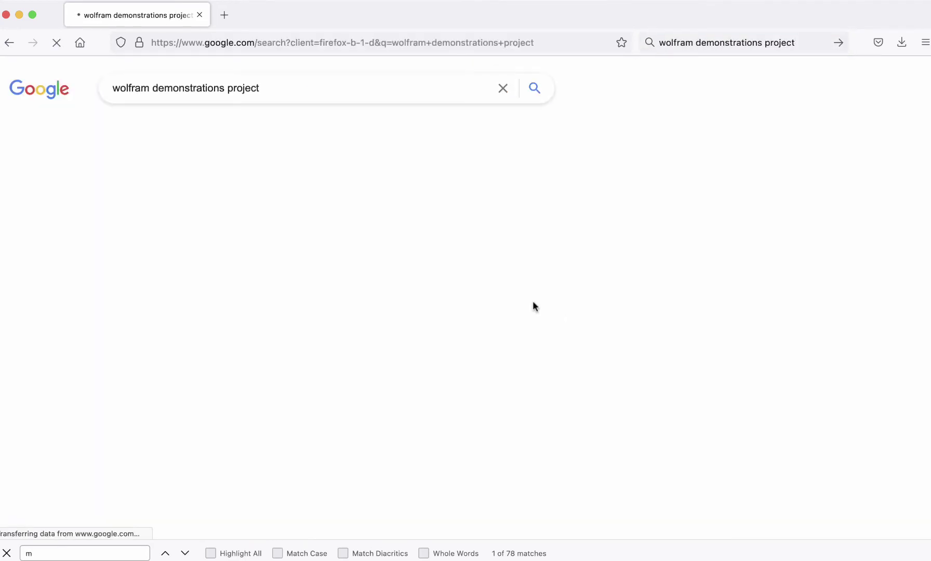
left_click(220, 203)
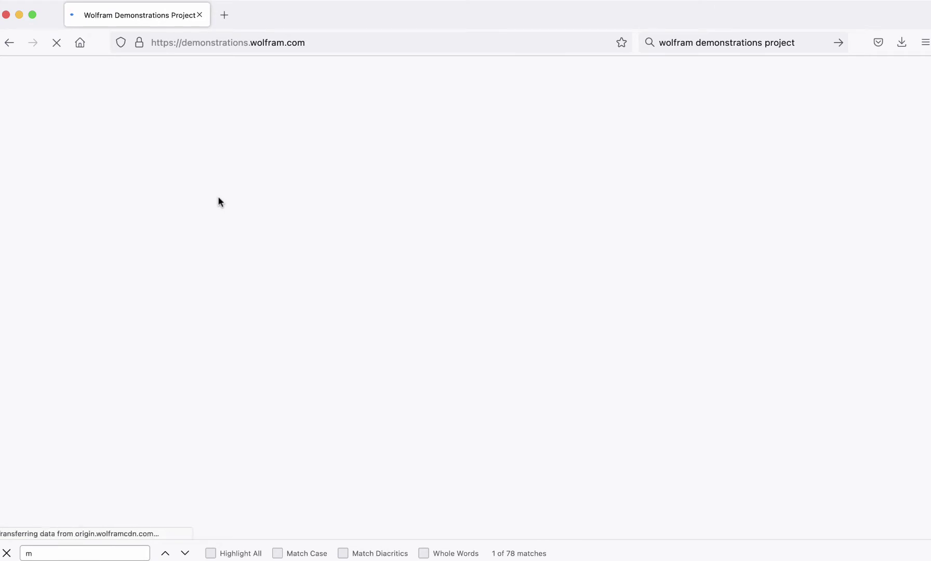
- Open the Mathematics topic of the Demonstrations Project and look over its subtopics
scroll(238, 253, "down", 5)
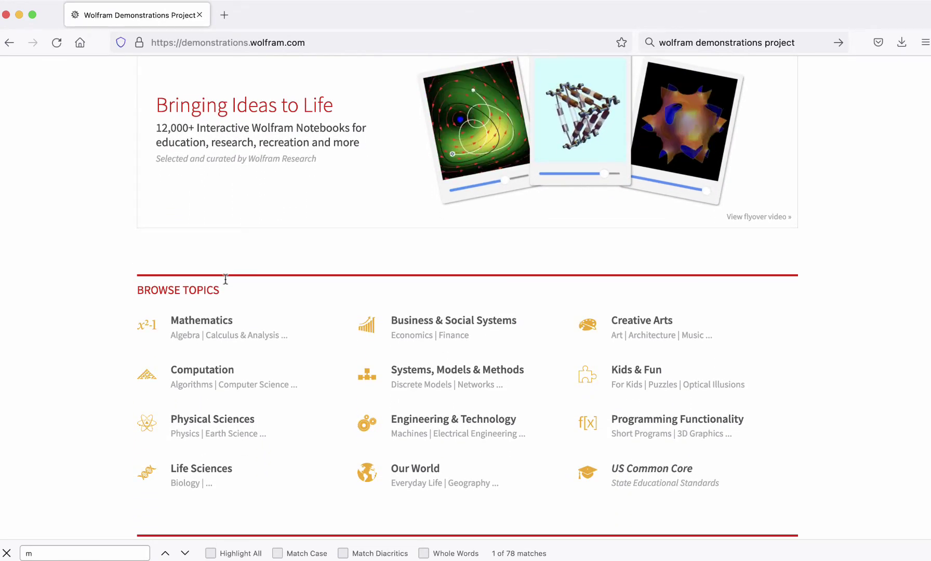
left_click(208, 322)
scroll(264, 237, "down", 1)
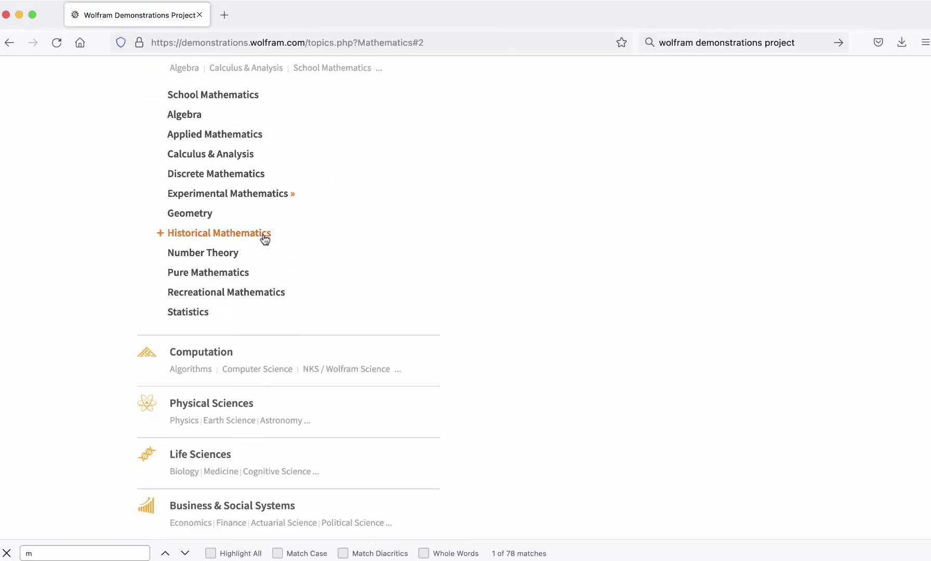
scroll(264, 239, "up", 6)
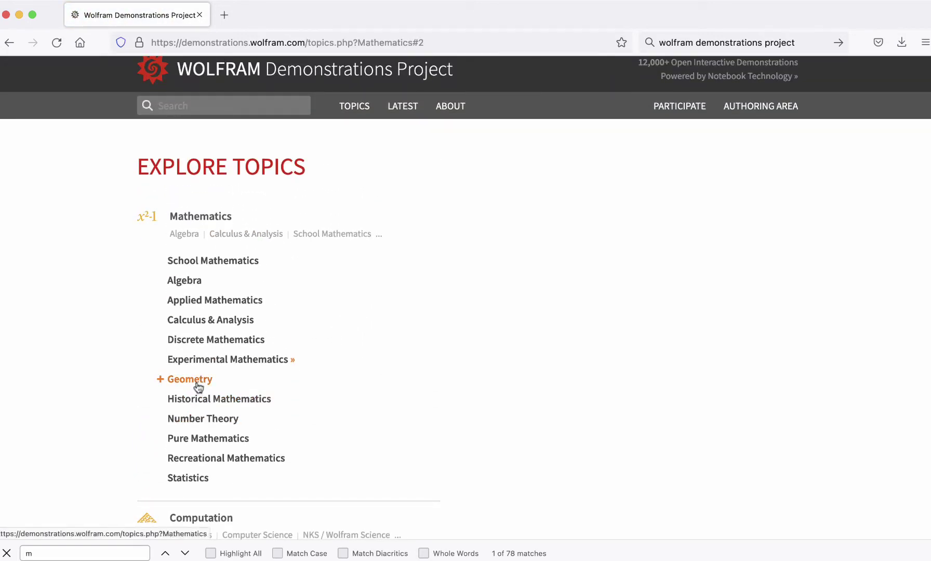
- Return to the Demonstrations Project home page and look over its featured demonstrations
scroll(199, 355, "up", 1)
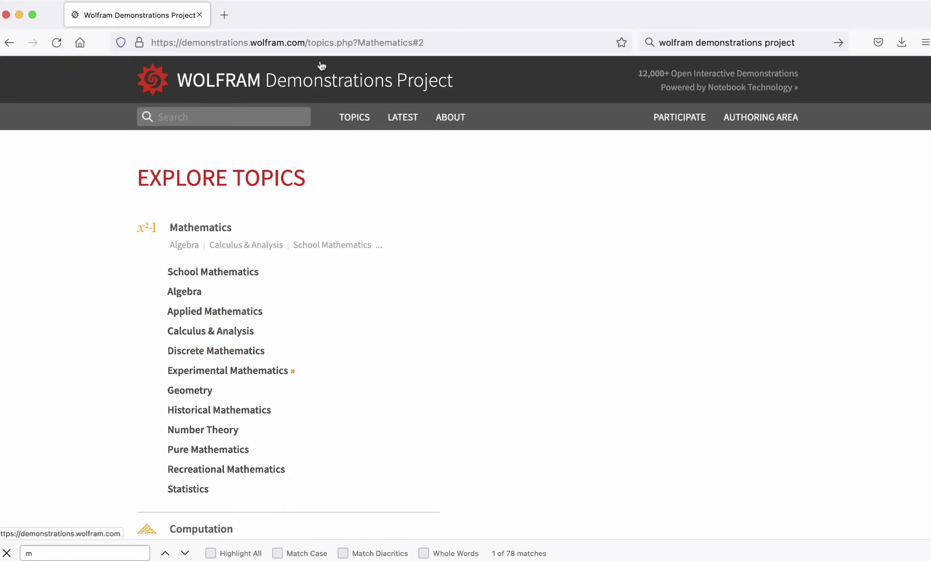
left_click(9, 43)
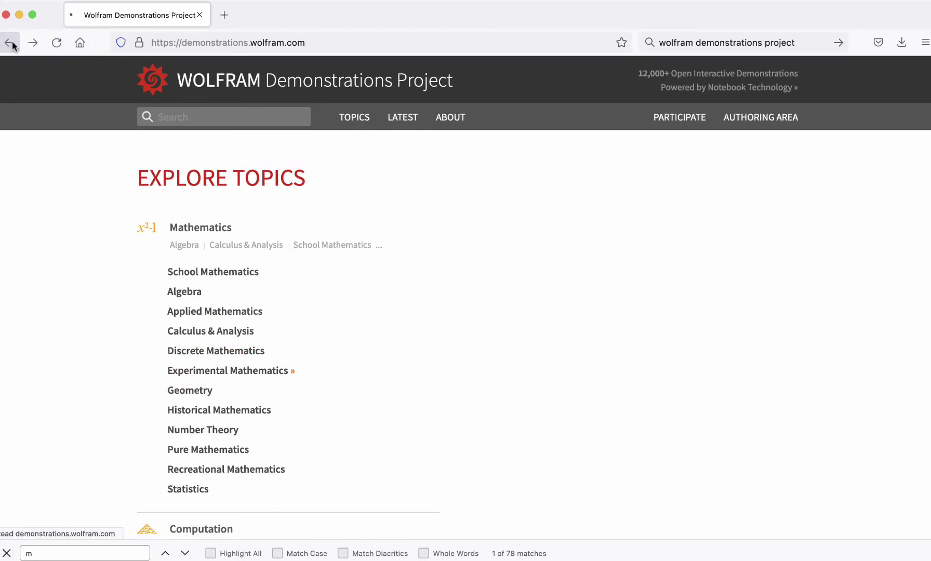
scroll(245, 276, "down", 10)
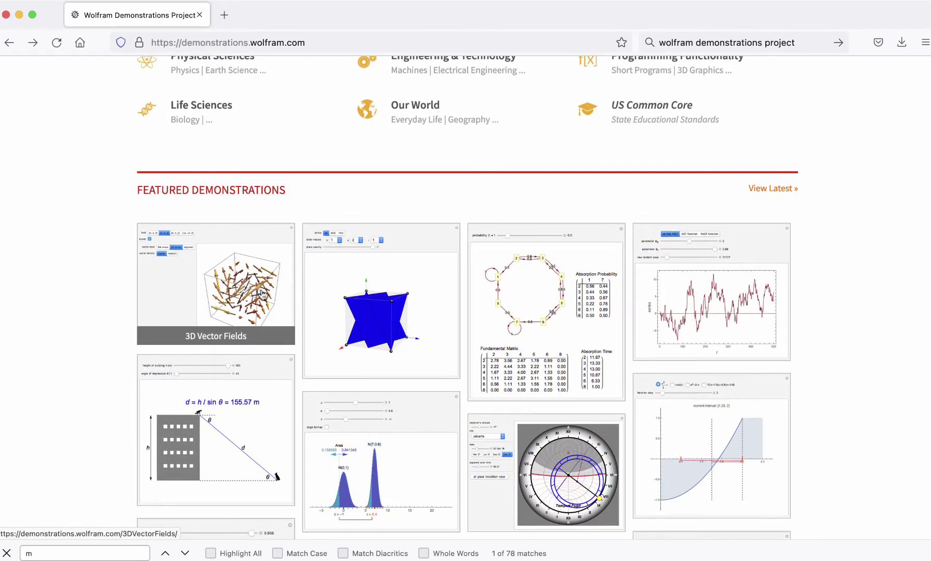
scroll(243, 341, "down", 4)
scroll(255, 337, "up", 1)
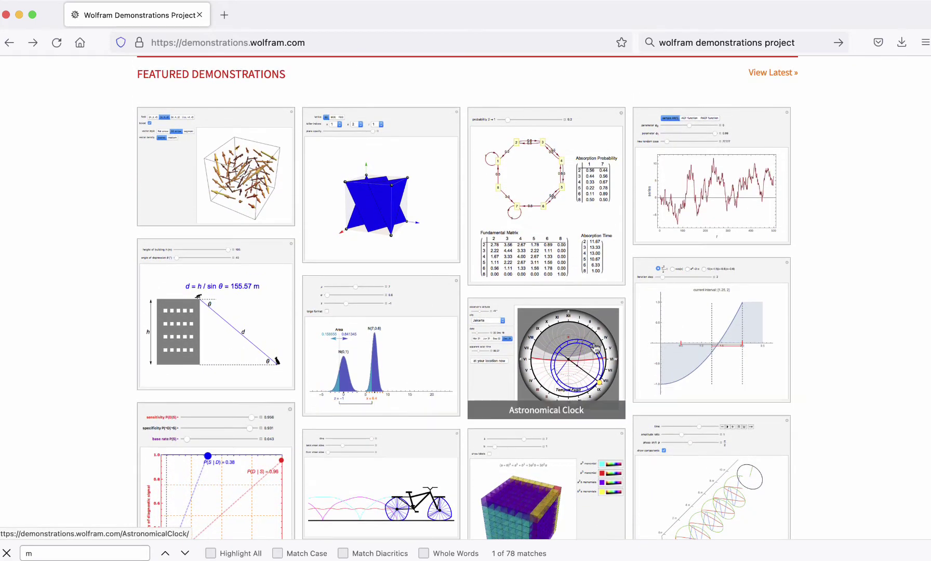
scroll(449, 479, "down", 3)
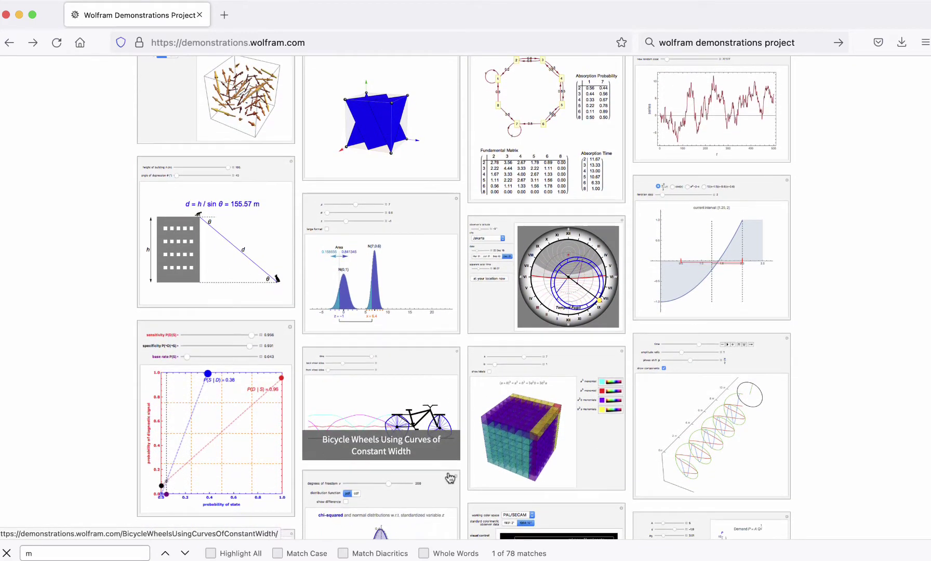
scroll(449, 479, "down", 5)
- Switch to Wolfram Player, open the recent file StereographicProjection.cdf and move its window fully into view
mouse_move(322, 556)
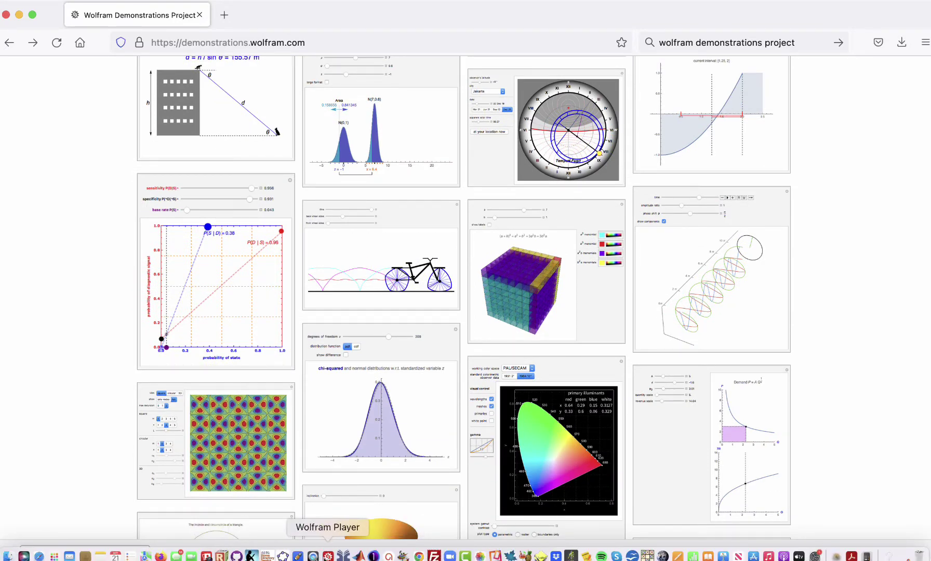
left_click(327, 555)
left_click(128, 1)
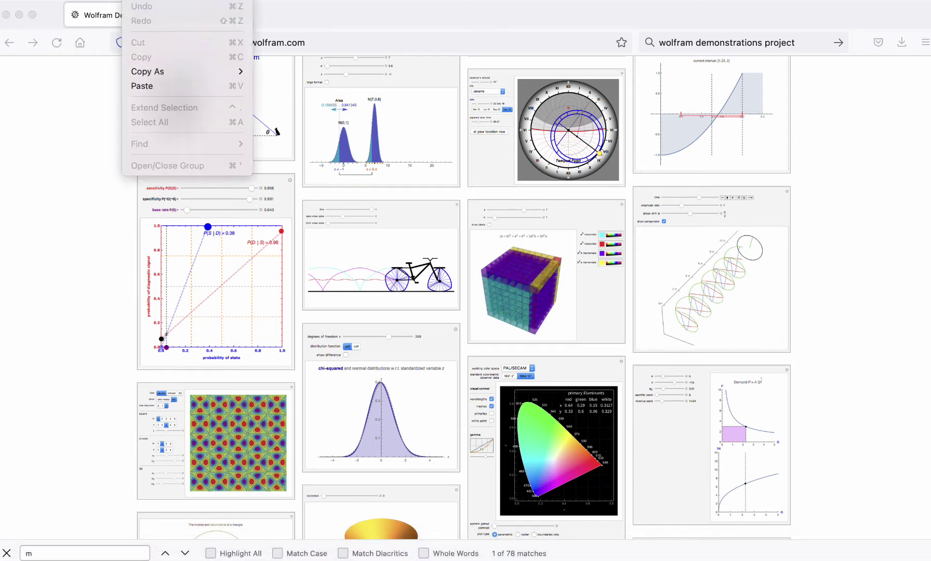
mouse_move(106, 1)
mouse_move(119, 36)
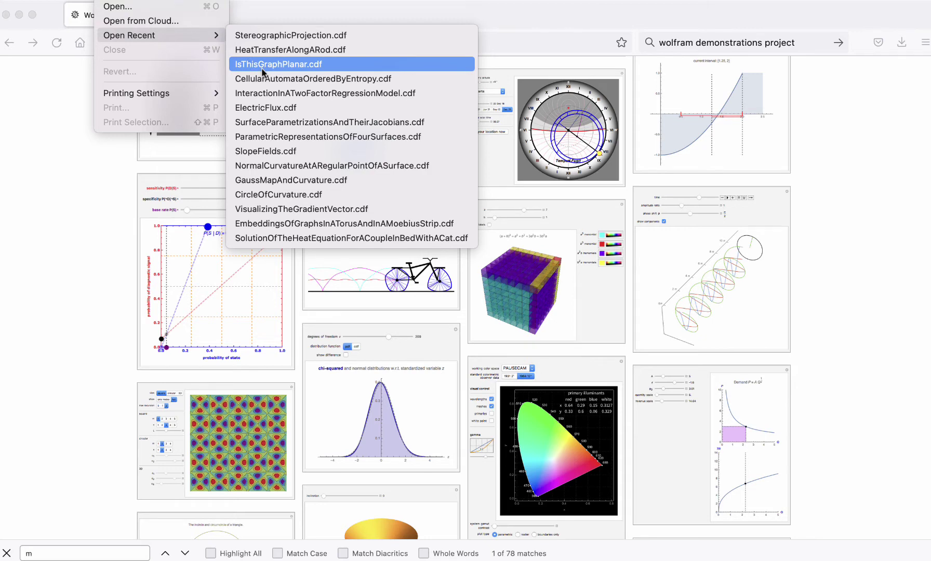
left_click(266, 35)
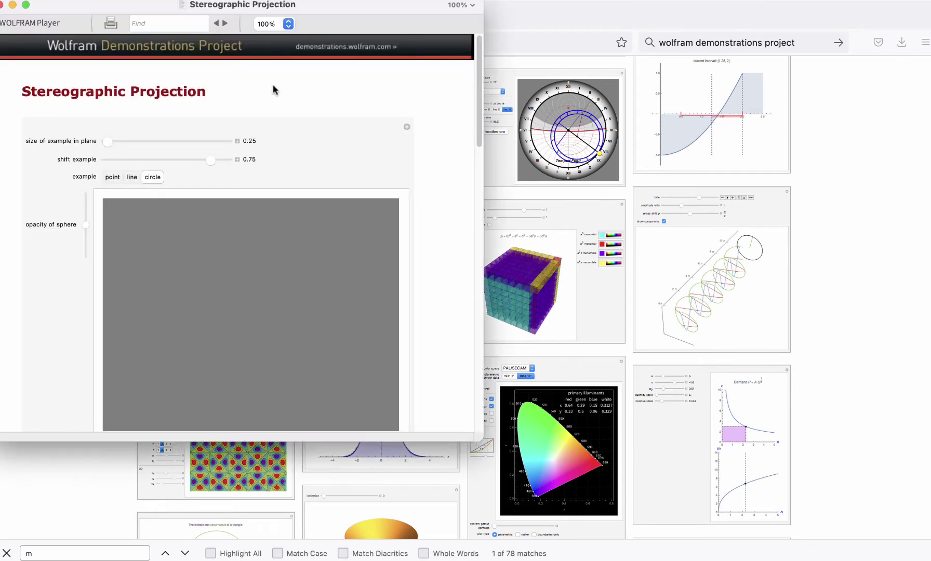
left_click_drag(308, 15, 415, 98)
left_click_drag(371, 310, 466, 403)
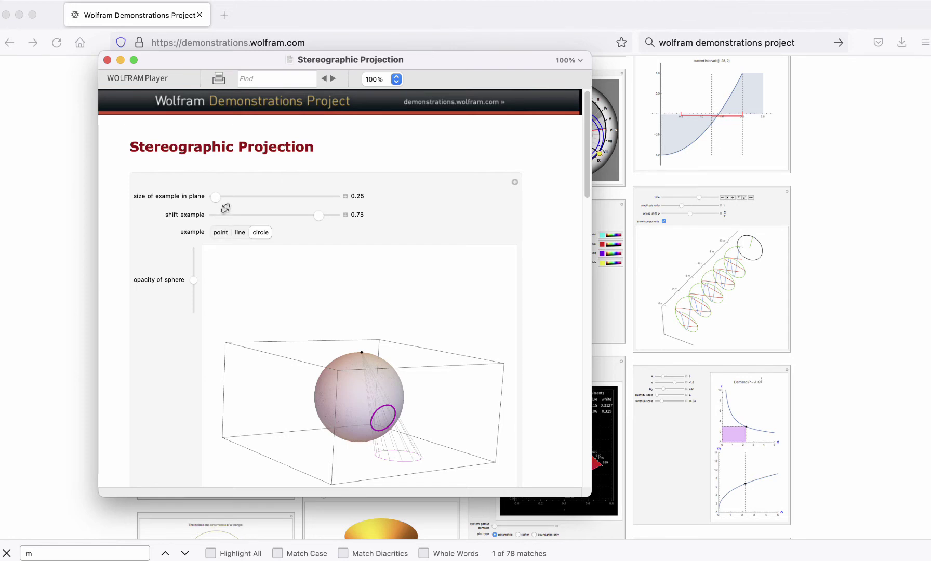
- Set the stereographic projection's example size to 0.5 and its shift to 0.465, and close the demonstration
mouse_move(216, 196)
left_mouse_down()
mouse_move(238, 198)
mouse_move(227, 198)
left_mouse_up()
left_click_drag(319, 214, 301, 236)
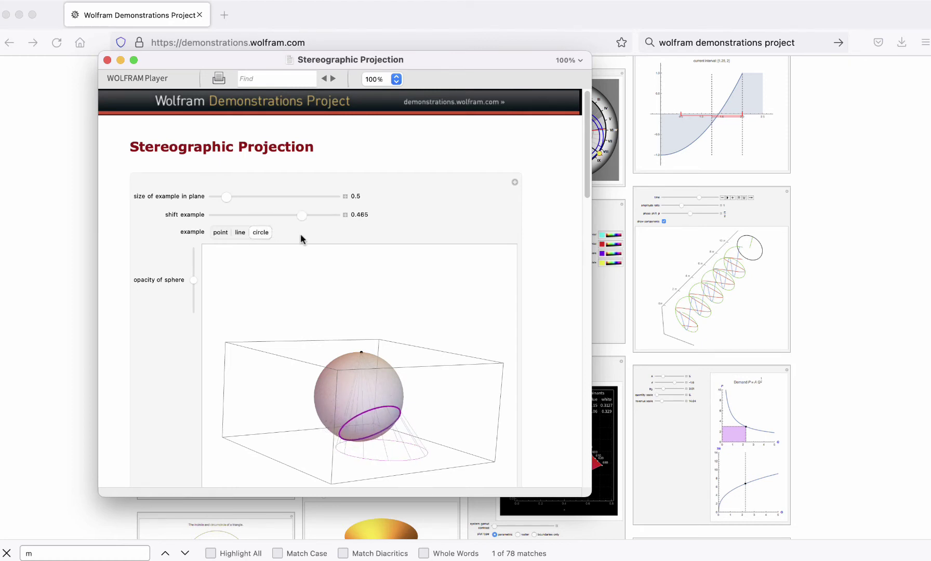
left_click(107, 61)
- Browse more of the featured demonstrations and look through Wolfram Player's list of recently opened CDF files
scroll(249, 267, "down", 10)
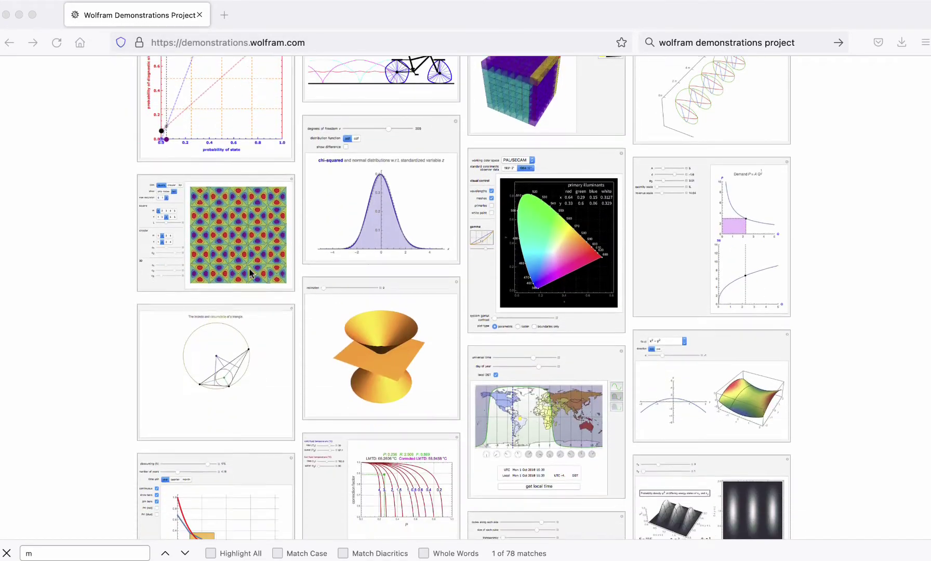
scroll(249, 268, "down", 10)
scroll(248, 268, "up", 20)
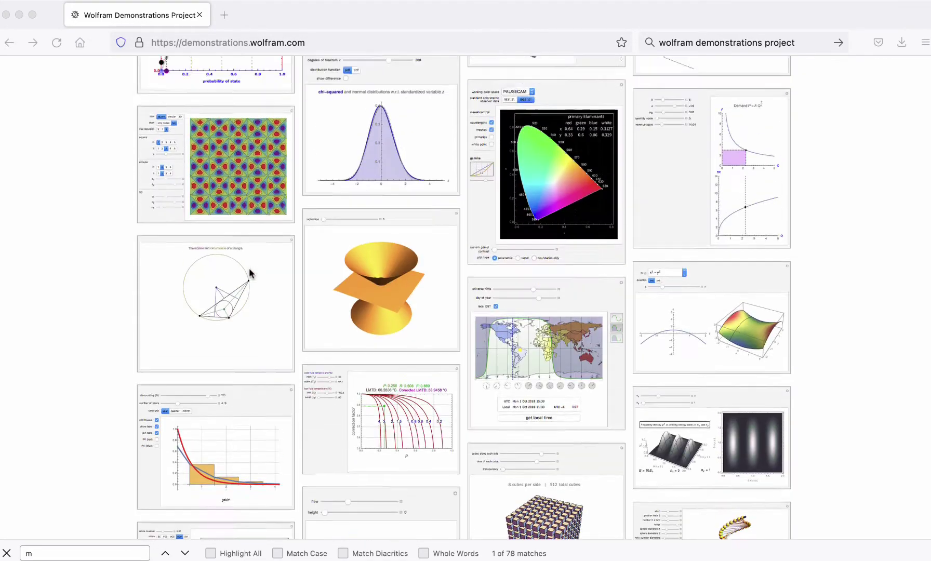
left_click(134, 0)
mouse_move(118, 0)
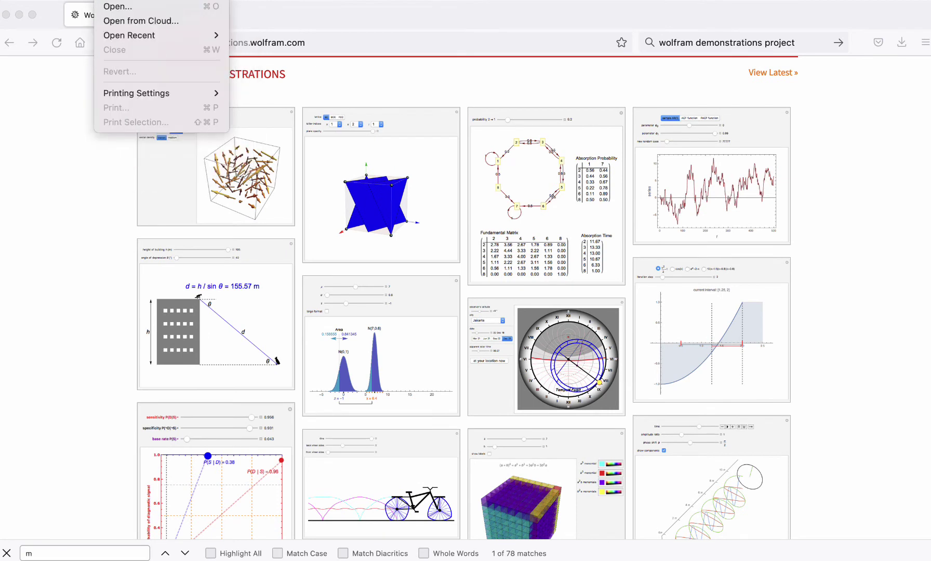
mouse_move(128, 39)
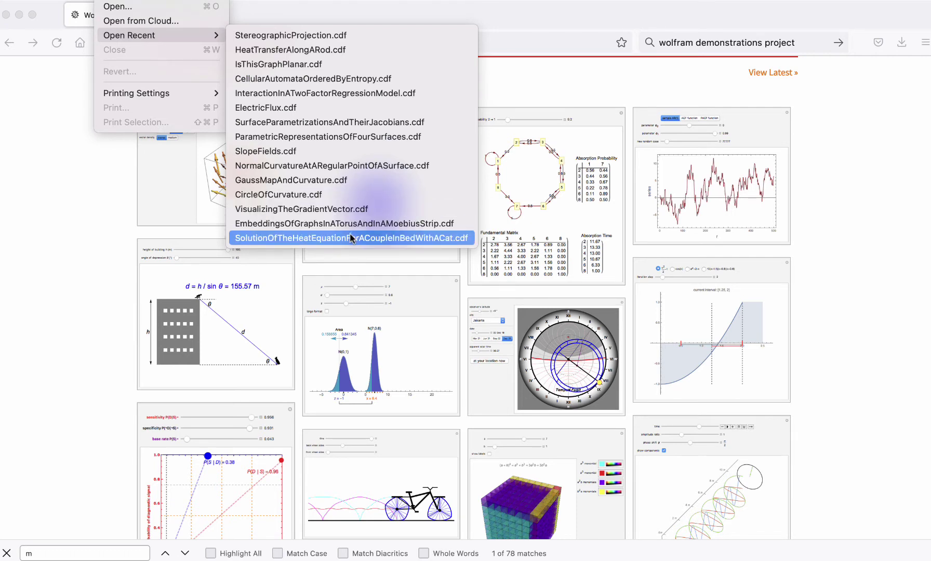
left_click(94, 250)
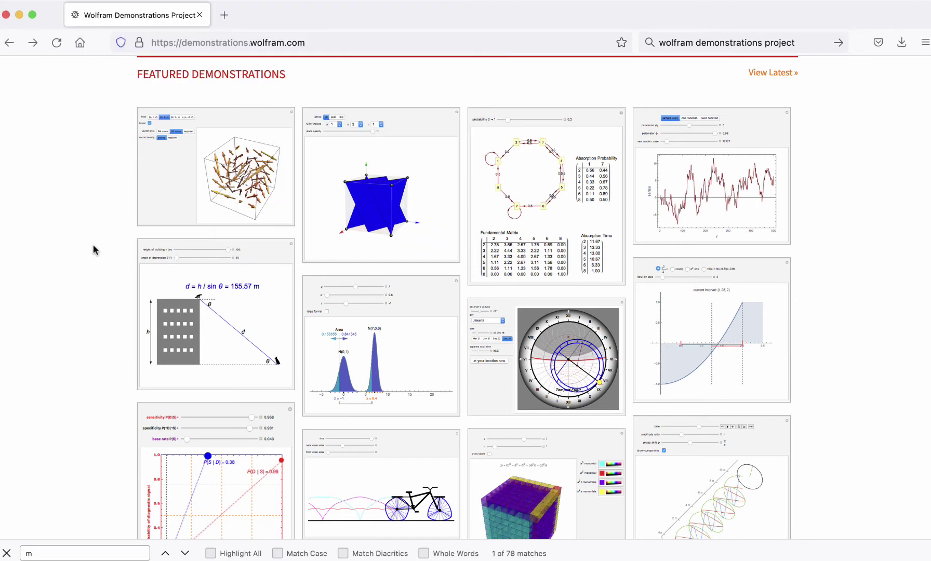
- Go to the GeoGebra website at geogebra.org
left_click(261, 46)
type("geogebra.org/")
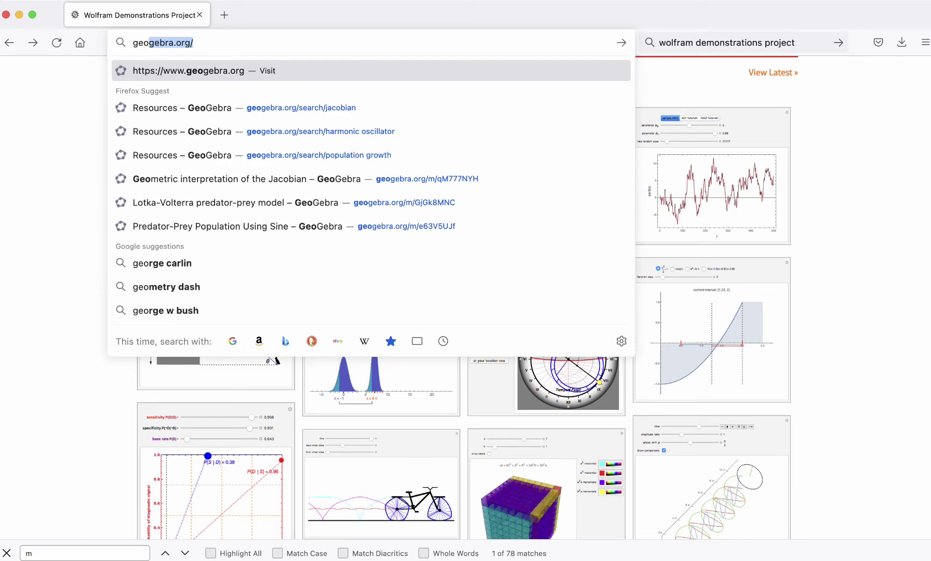
key("Return")
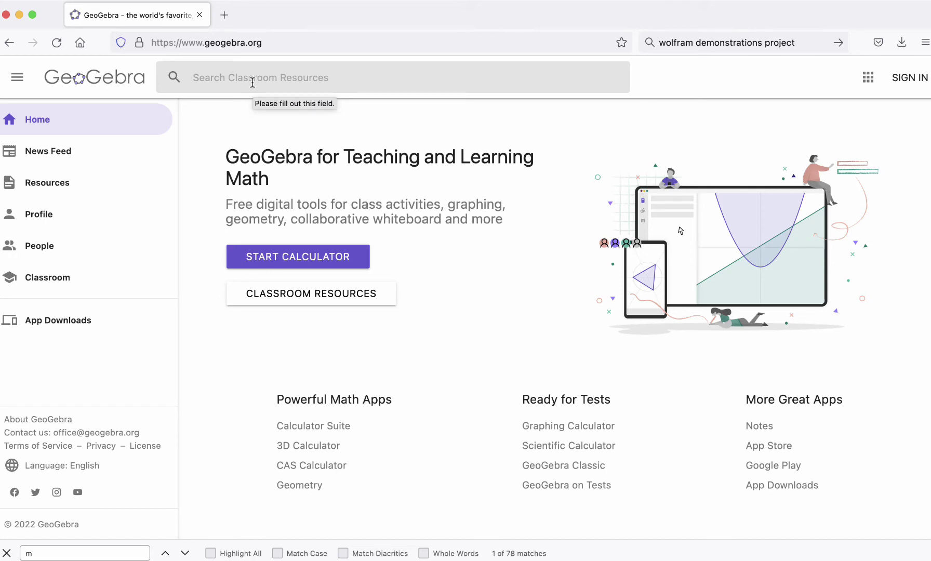
- Search the classroom resources for "jacobian" and open the activity "Geometric interpretation of the Jacobian"
type("jacobv")
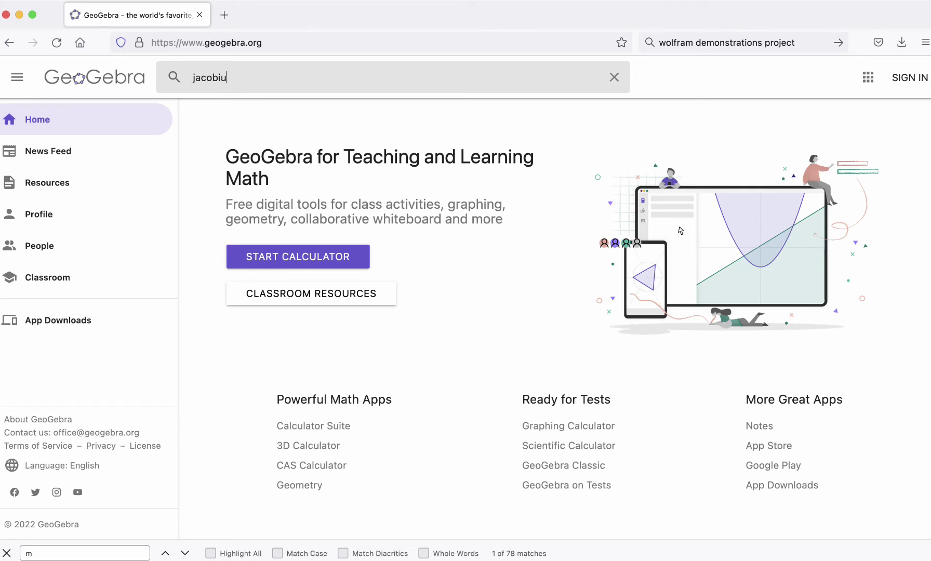
type("n")
key("Return")
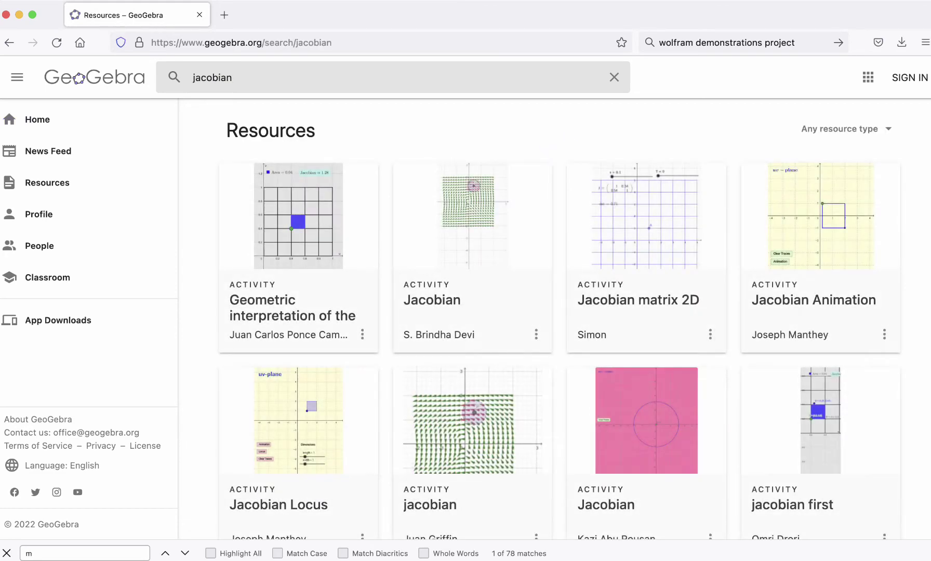
left_click(284, 207)
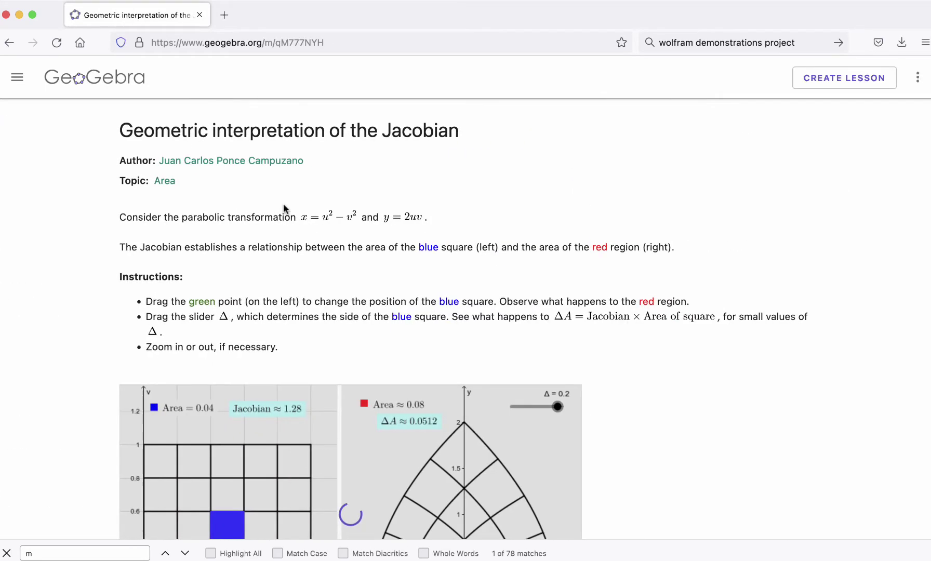
- Move the blue square by its green point to about (0.18, 0.2) on the uv grid and then higher up
scroll(285, 208, "down", 5)
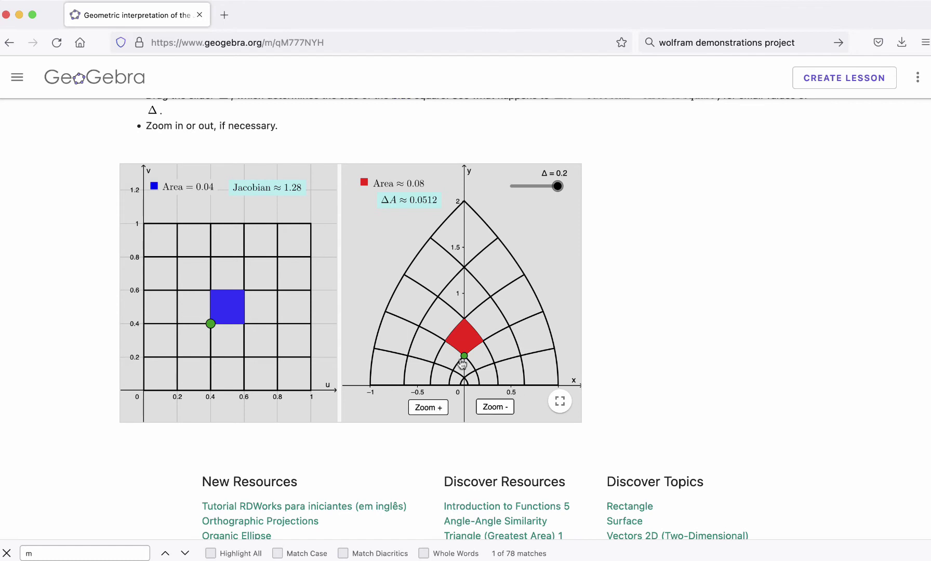
scroll(464, 359, "up", 1)
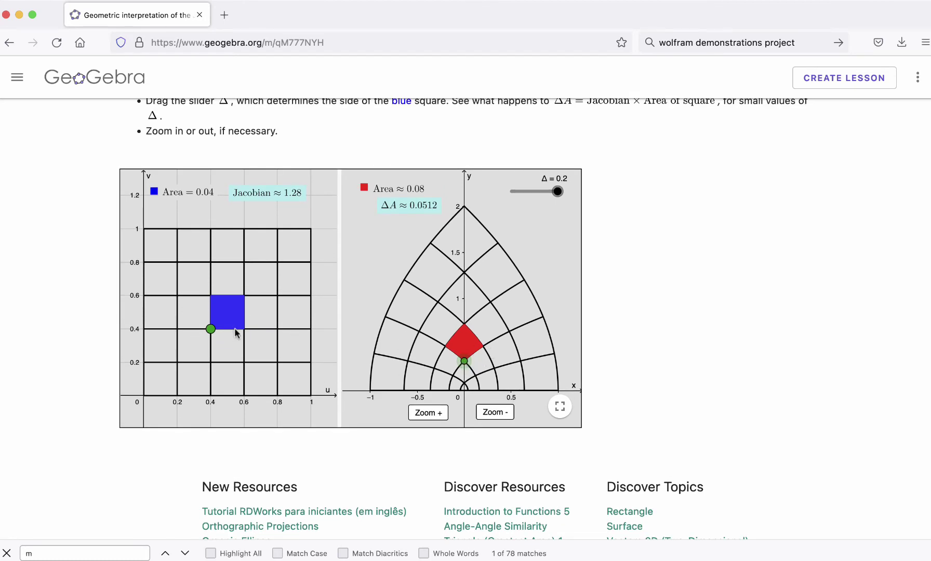
left_click_drag(210, 329, 173, 368)
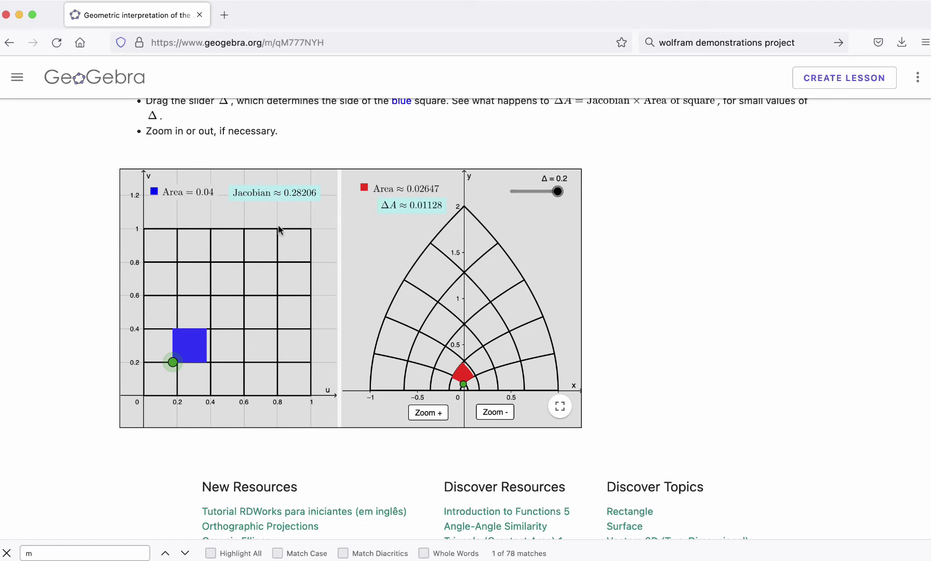
left_click_drag(173, 362, 209, 265)
- Return to the resource search, search for "tangent lines" and look through the listed activities
left_click(9, 42)
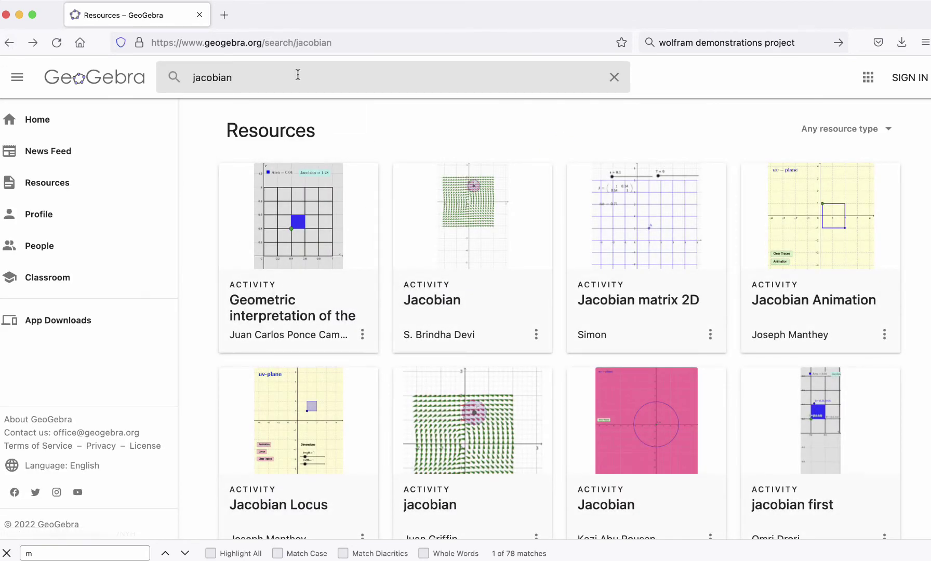
left_click(297, 77)
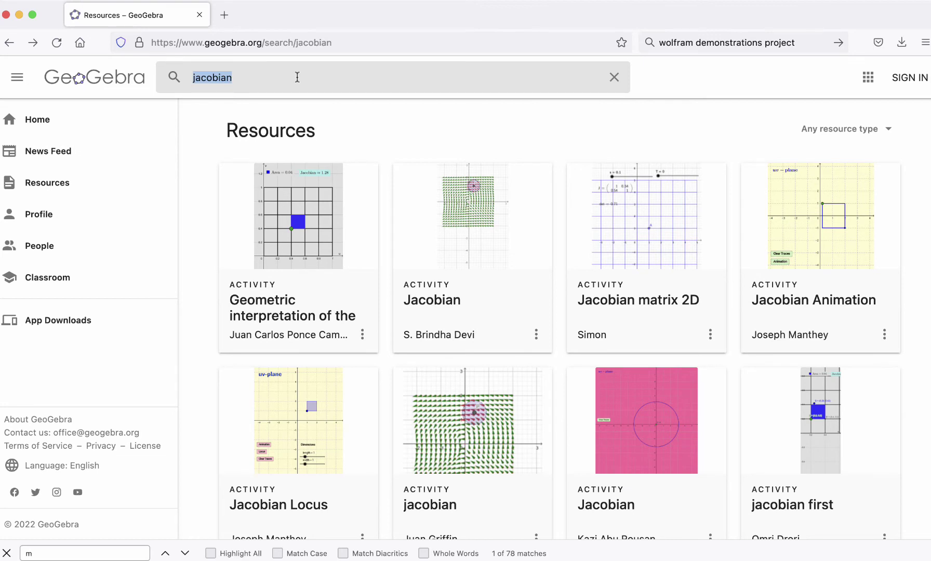
type("y")
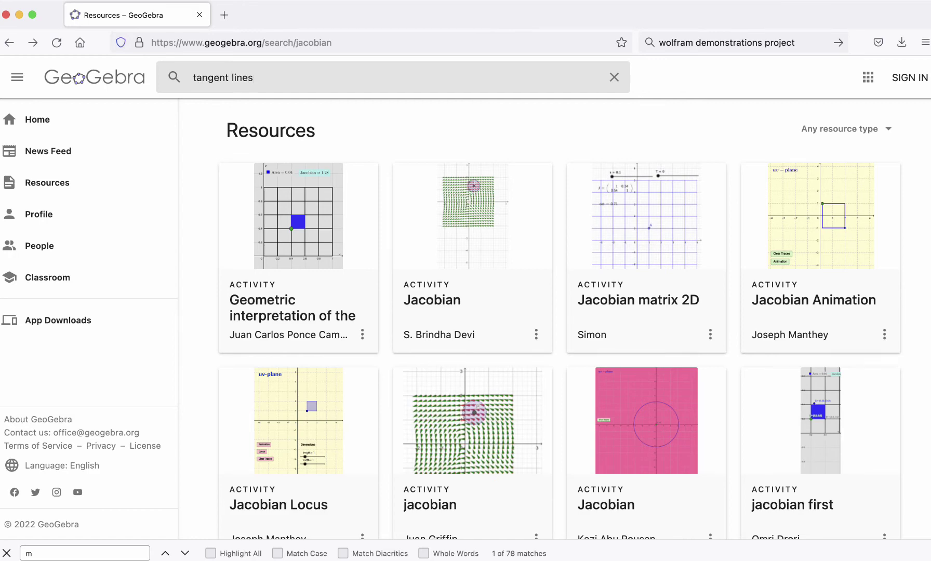
key("Return")
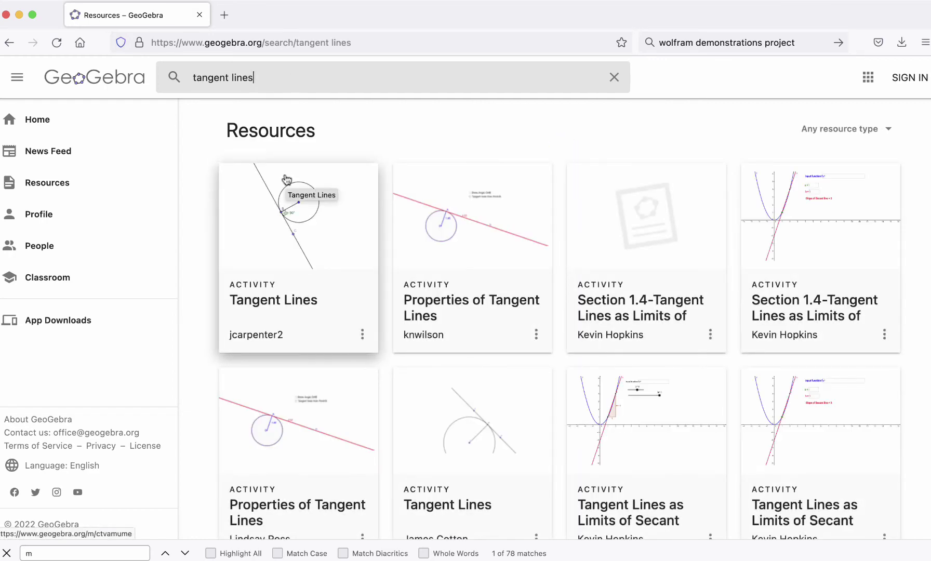
scroll(322, 266, "down", 1)
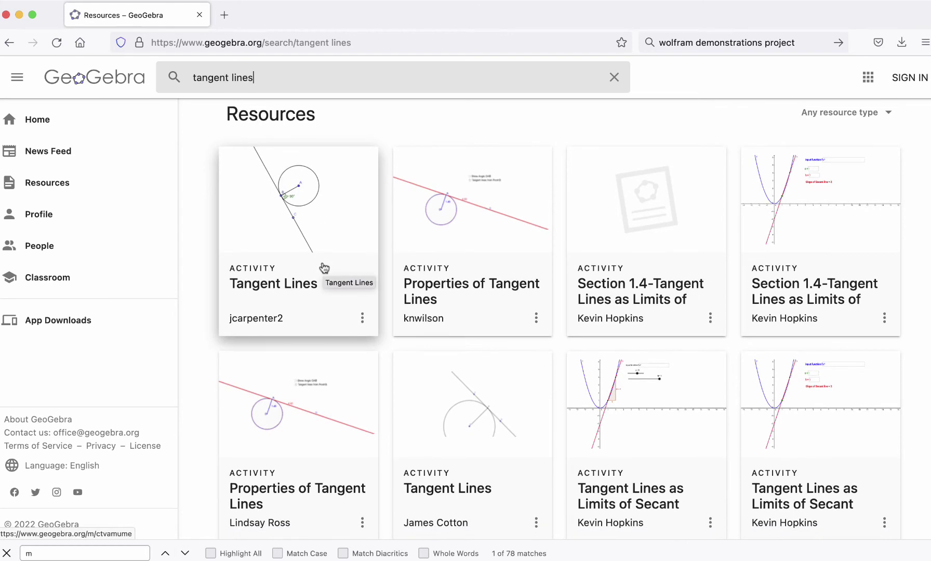
scroll(324, 268, "down", 8)
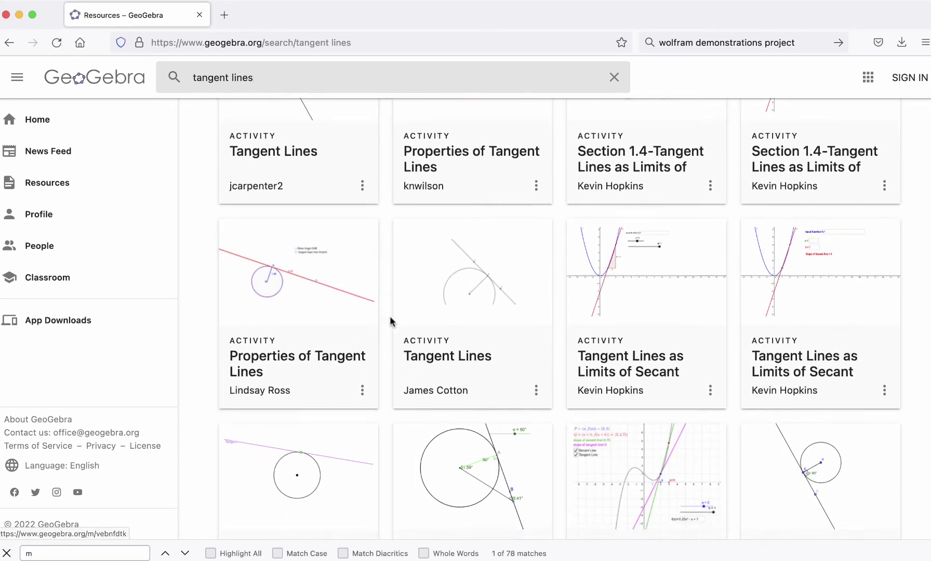
scroll(390, 316, "down", 4)
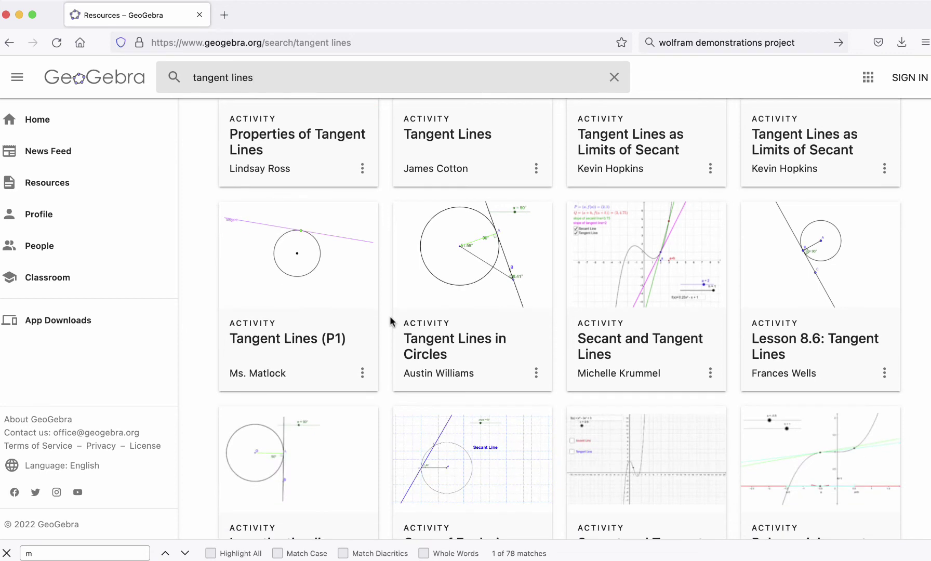
scroll(390, 315, "down", 7)
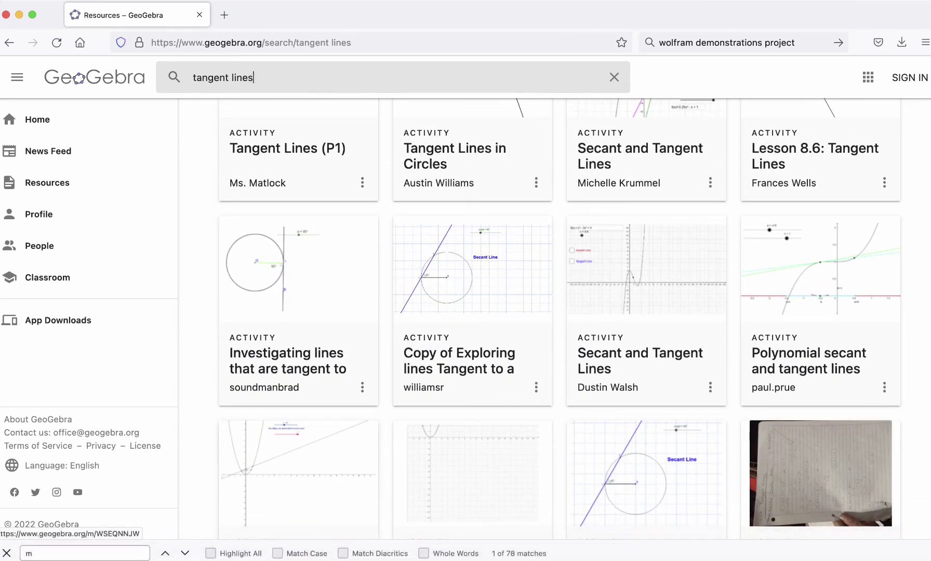
- Switch to GeoGebra Classic 5 and show the 3D Graphics view alongside the 2D graphics
left_click(283, 556)
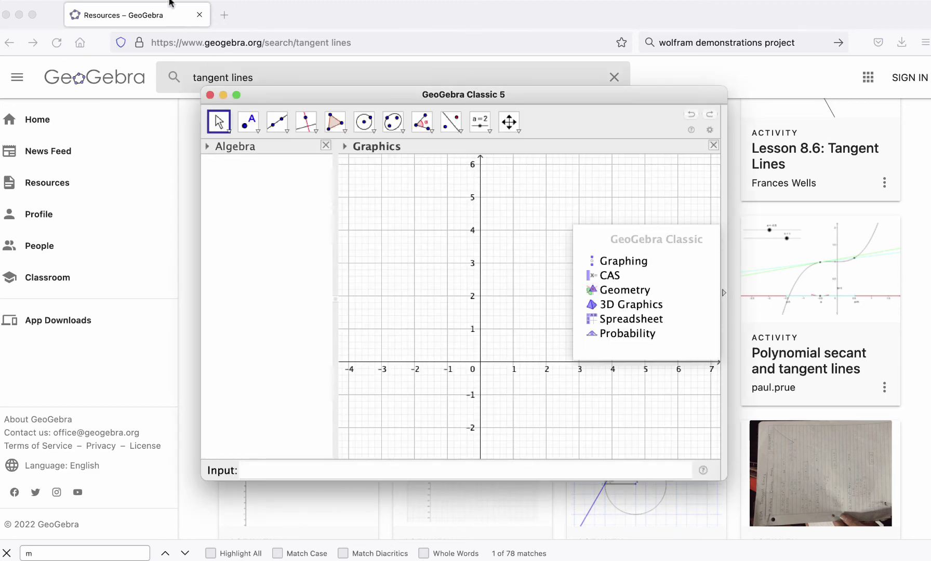
left_click(144, 0)
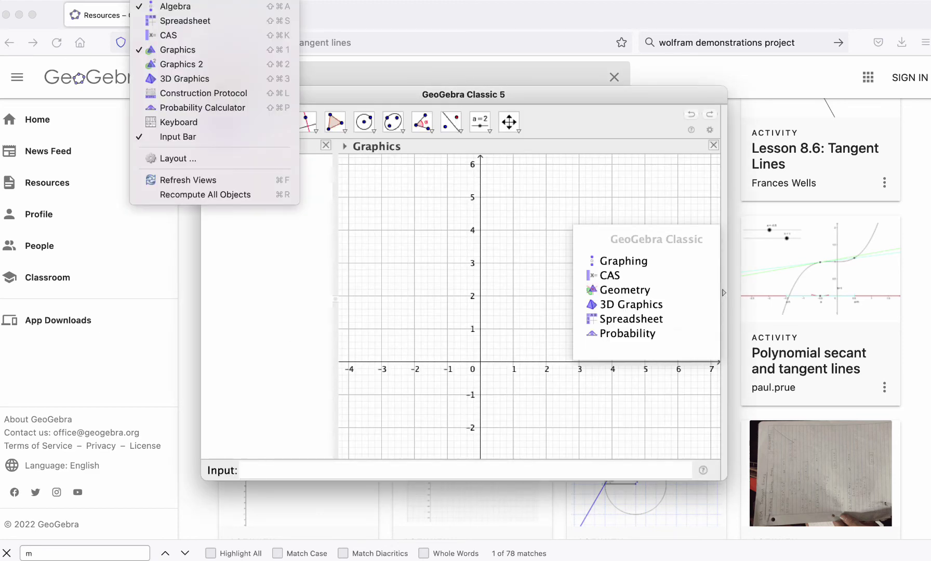
left_click(196, 79)
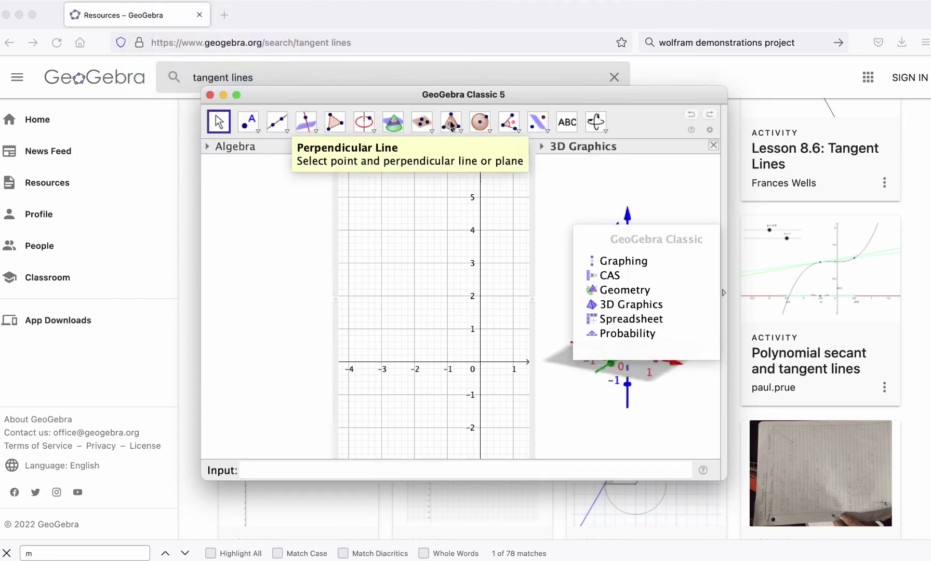
- Close the 2D graphics view and enlarge the GeoGebra window to give the 3D view more room
left_click(521, 149)
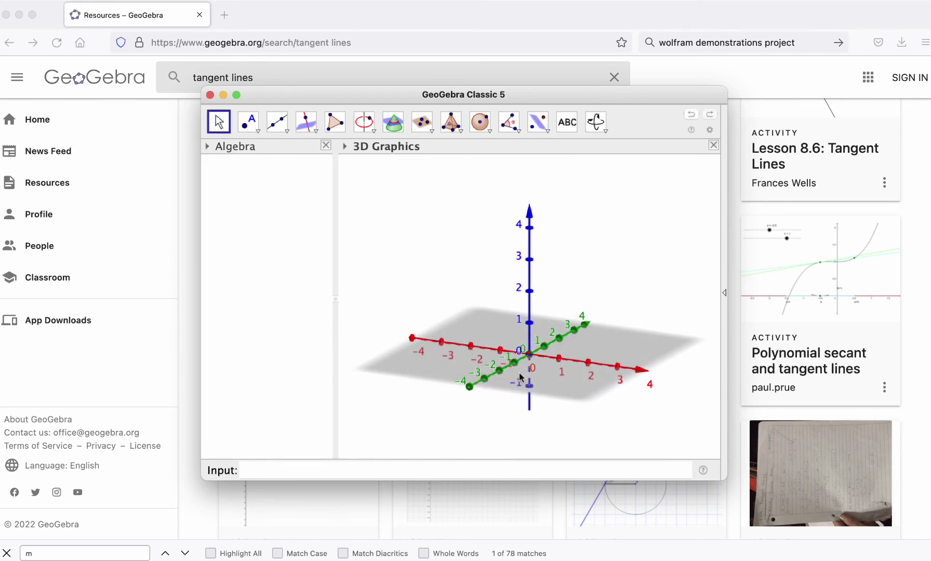
left_click_drag(722, 481, 789, 505)
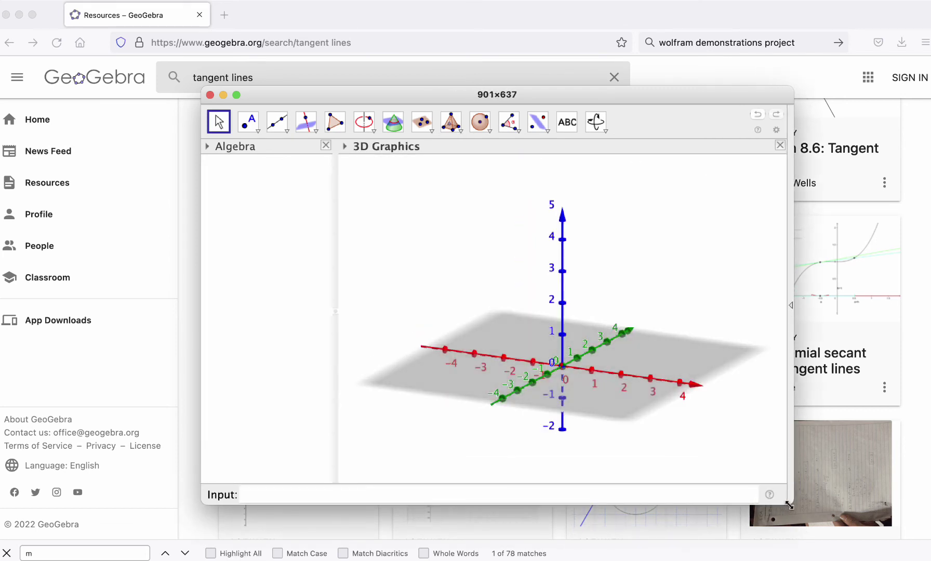
- Plot the plane z=x+y in the 3D view
left_click(663, 498)
type("z=x+y")
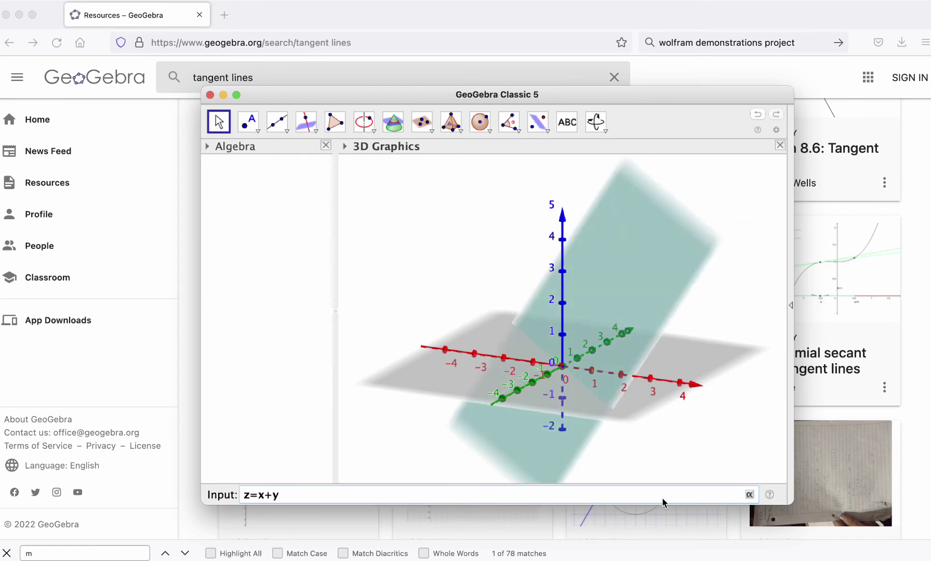
key("Return")
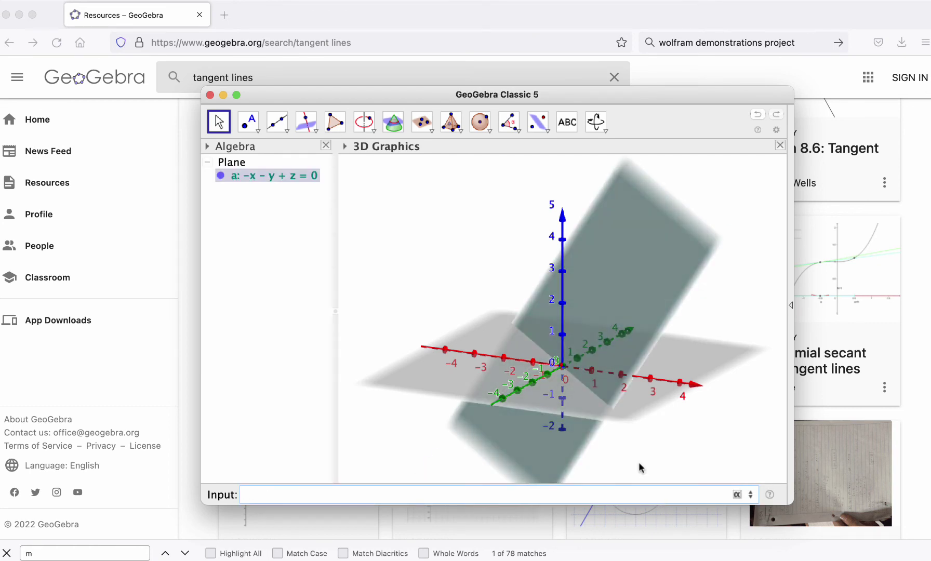
left_click(637, 450)
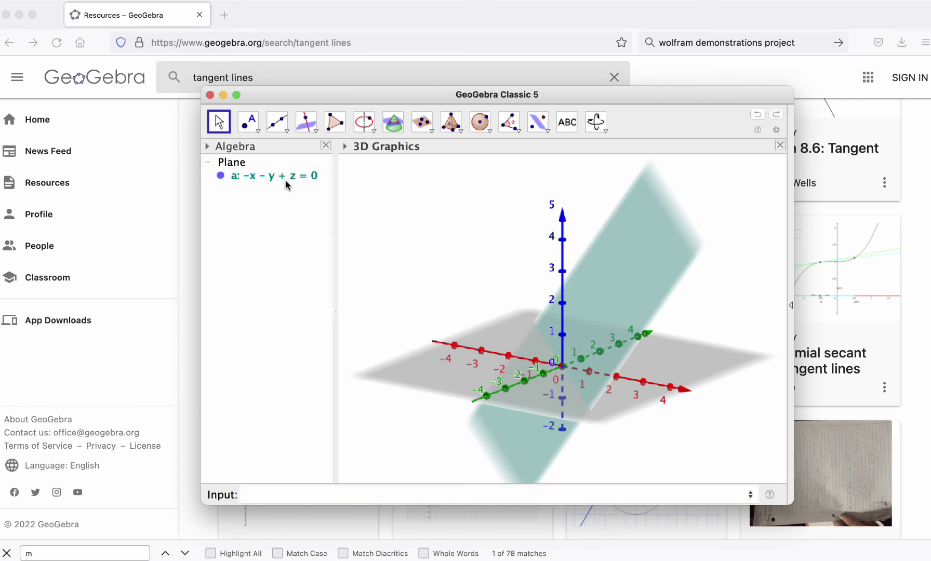
- Add the cylinder x^2+y^2=1 to the 3D view and inspect its crossing with the plane from other angles
left_click(331, 492)
type("x^2+")
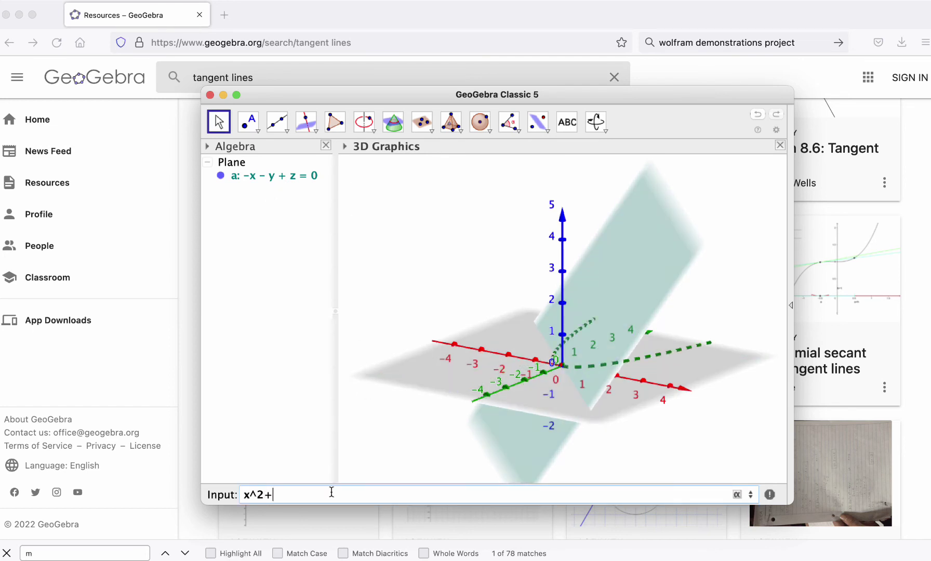
type("y^2=1")
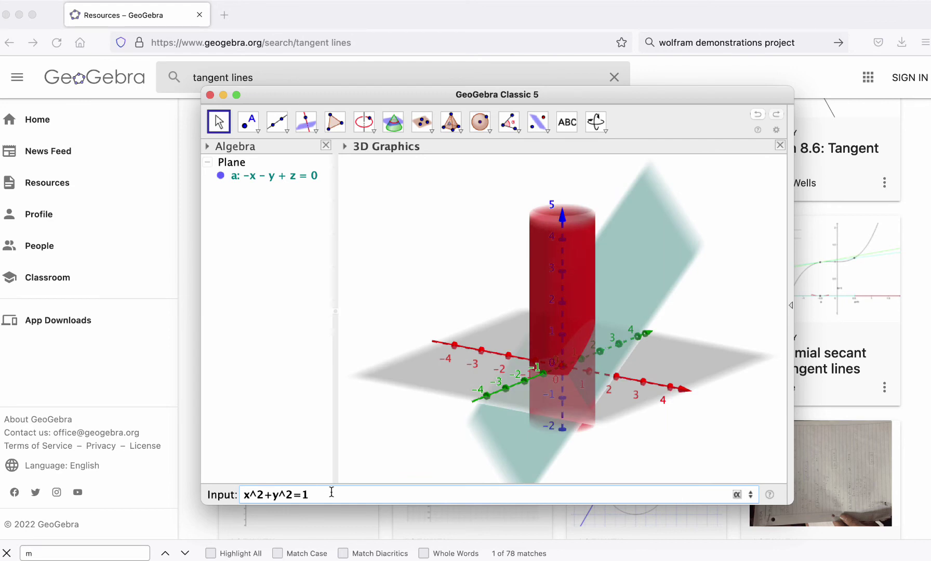
key("Return")
left_click_drag(611, 437, 711, 447)
left_click_drag(414, 422, 571, 439)
- Begin a Curve command with three expressions: cos(t), sin(t) and cos(t)+sin(t)
left_click(511, 489)
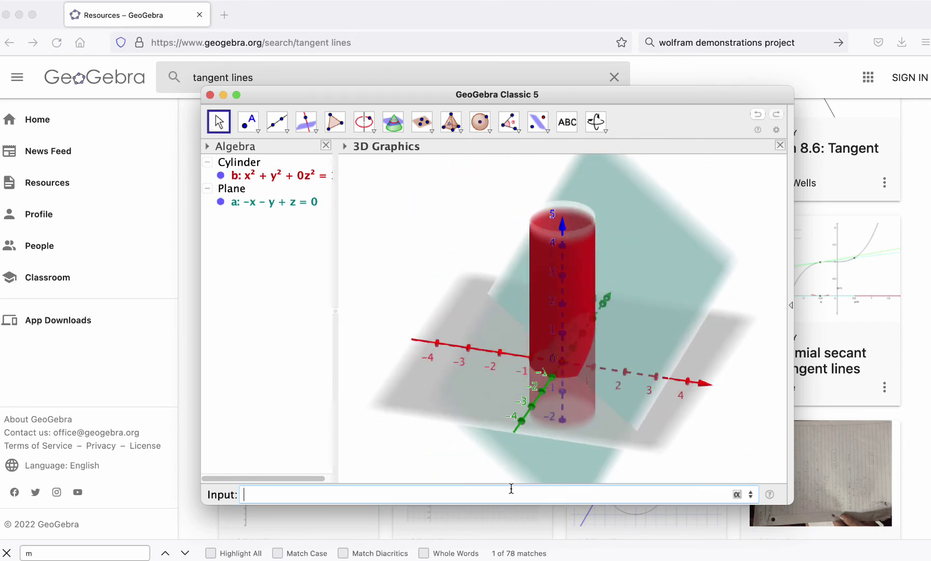
type("curve")
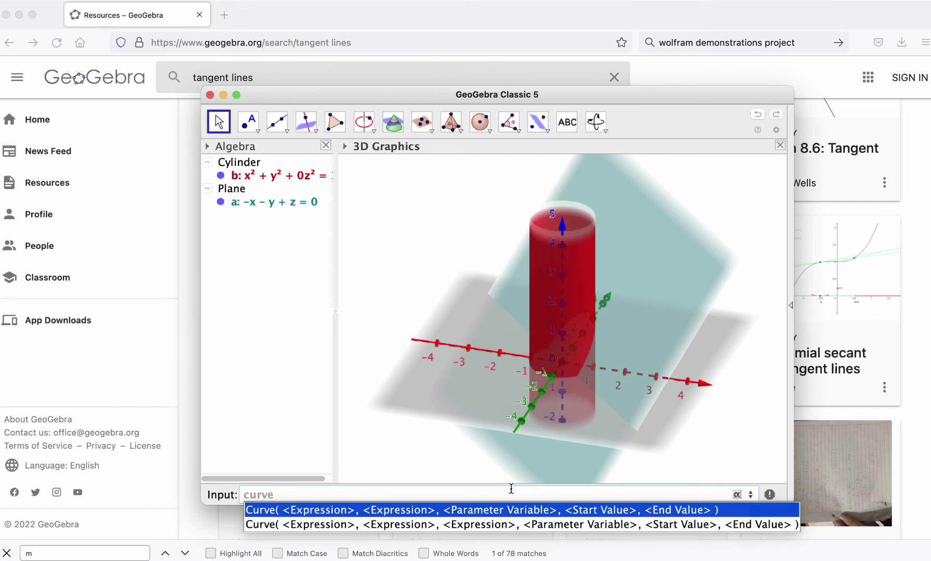
left_click(491, 529)
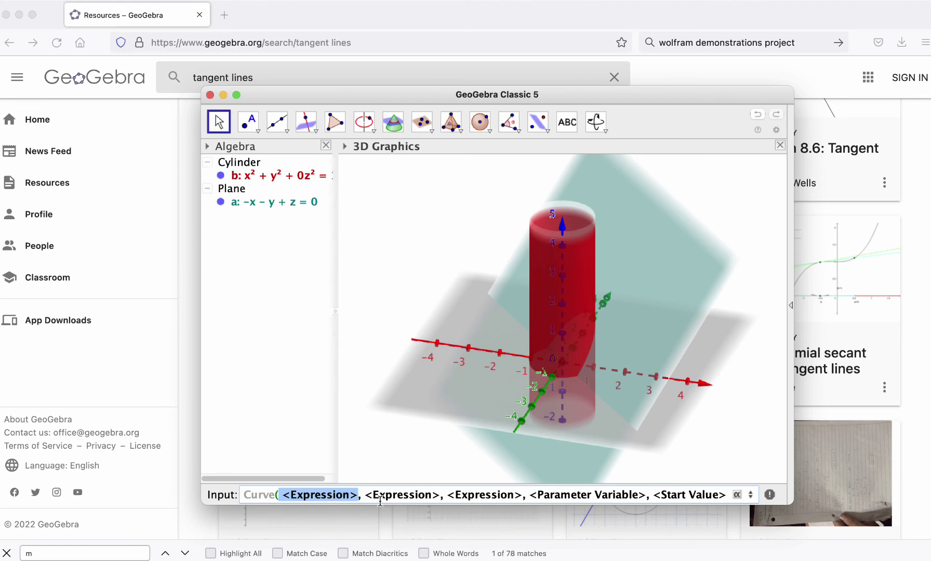
type("cos(t")
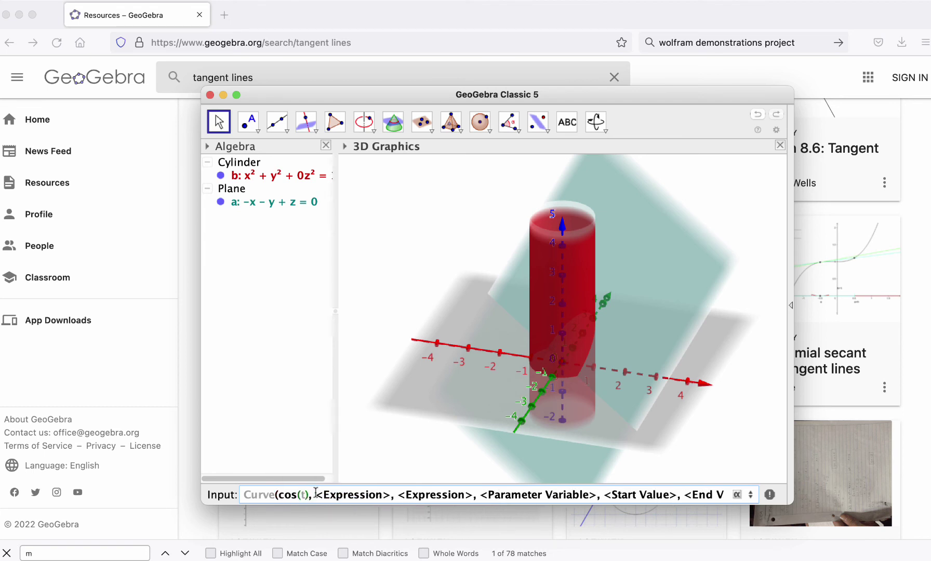
left_click_drag(315, 491, 389, 491)
type("sin(t")
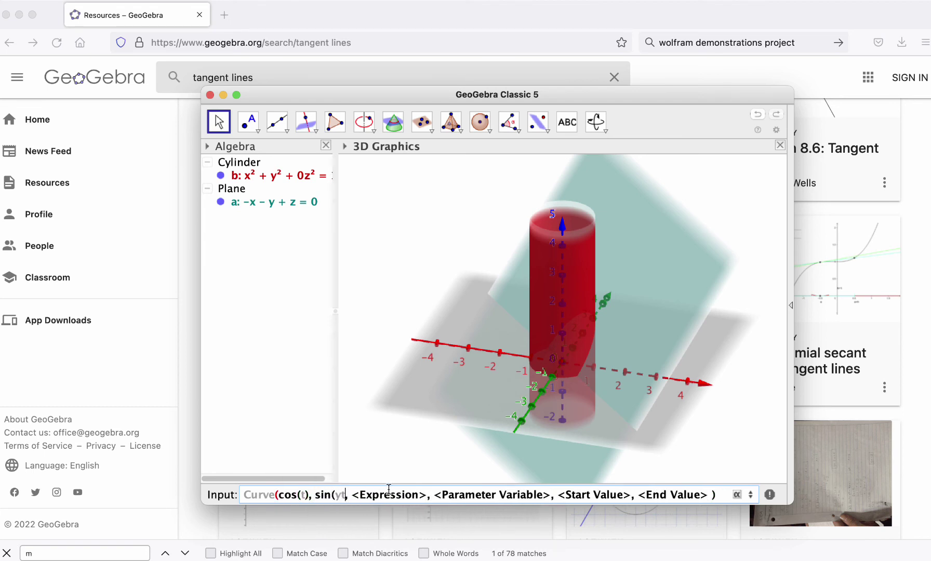
type(")")
left_click_drag(348, 495, 428, 492)
type("c")
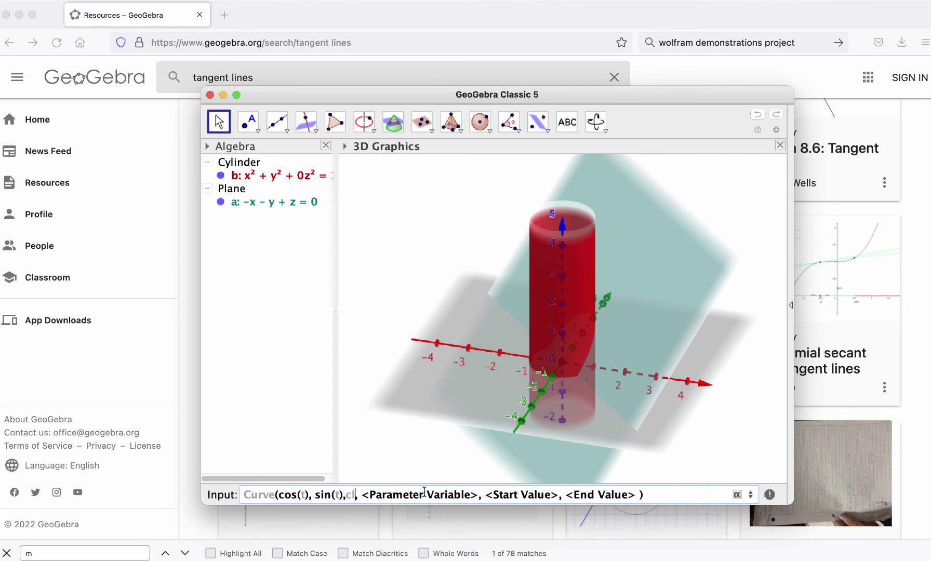
type("os(t)+sin")
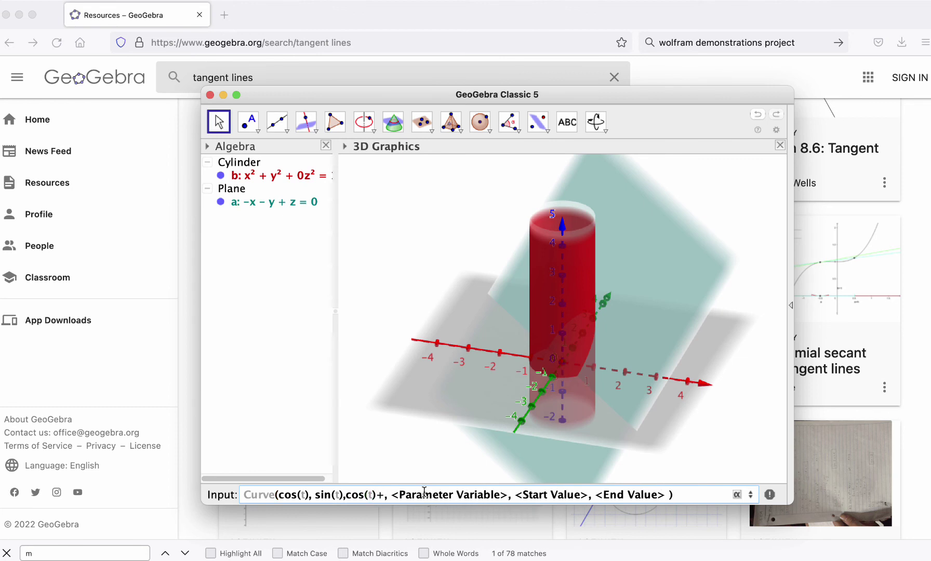
type("(t)")
- Complete the curve with parameter t from 0 to 2*pi, plot it and view it along the plane and cylinder intersection
left_click_drag(419, 497, 524, 490)
type("t")
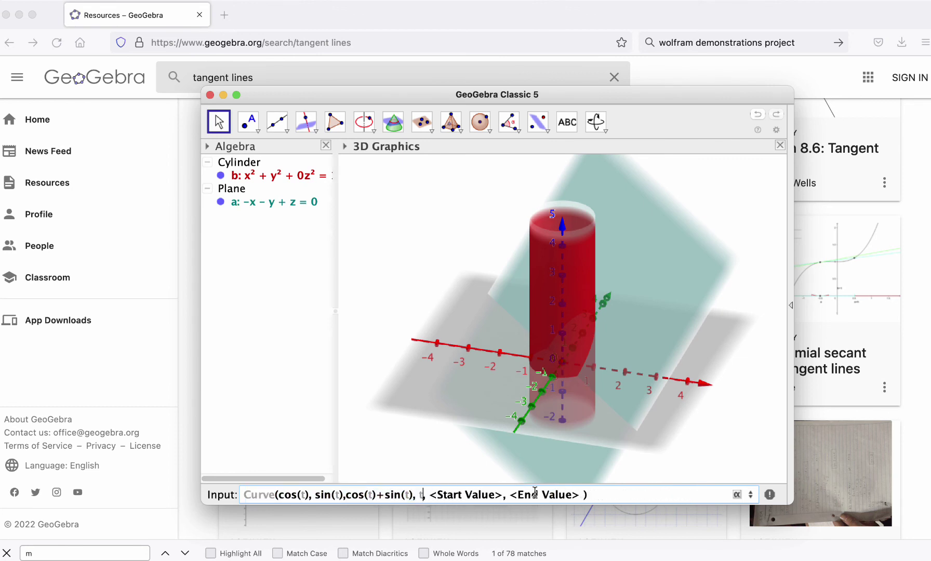
left_click_drag(430, 494, 502, 497)
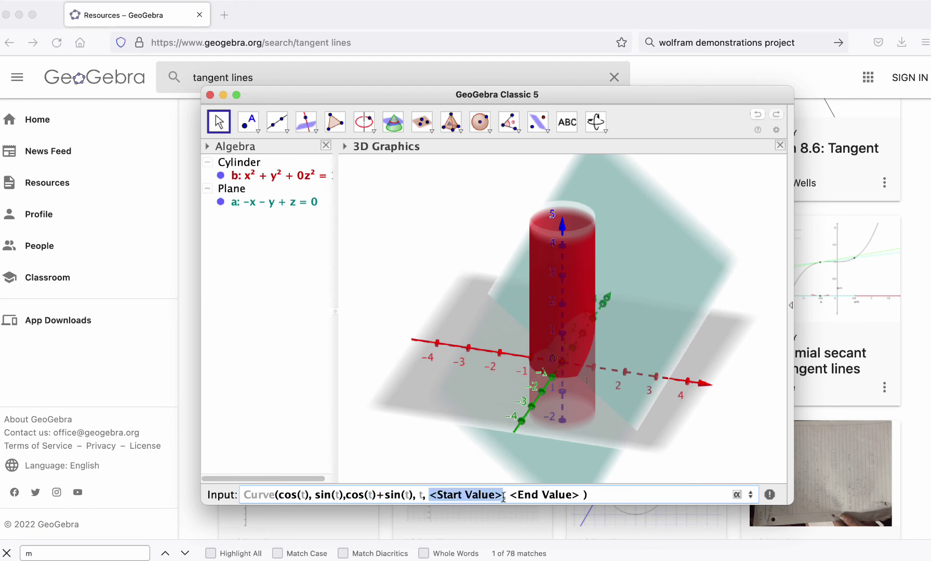
type("0")
left_click_drag(445, 495, 508, 492)
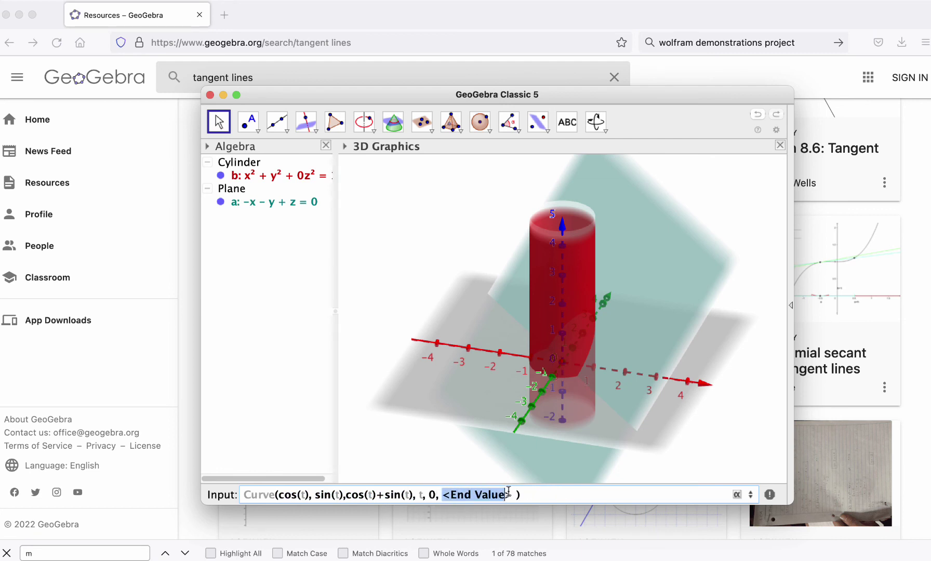
type("2*pi")
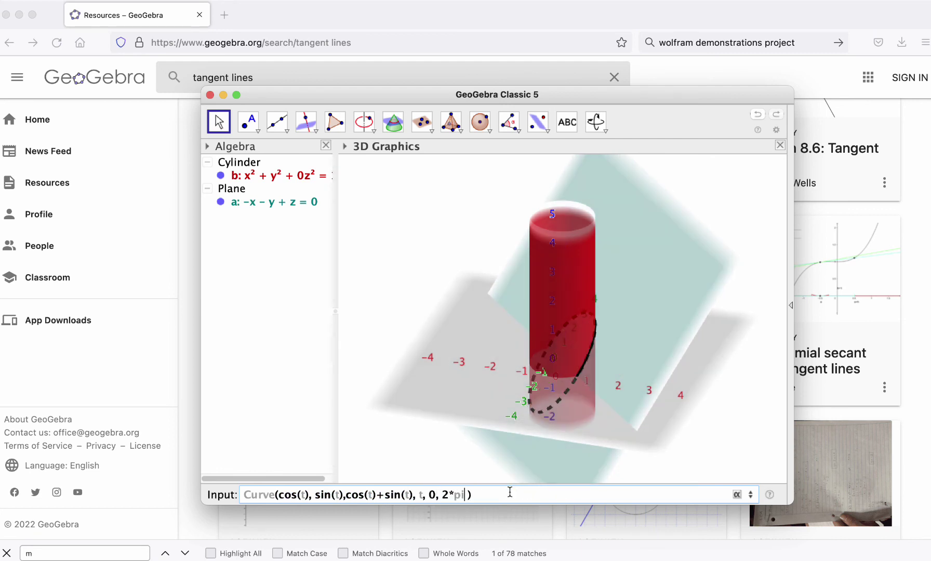
key("Return")
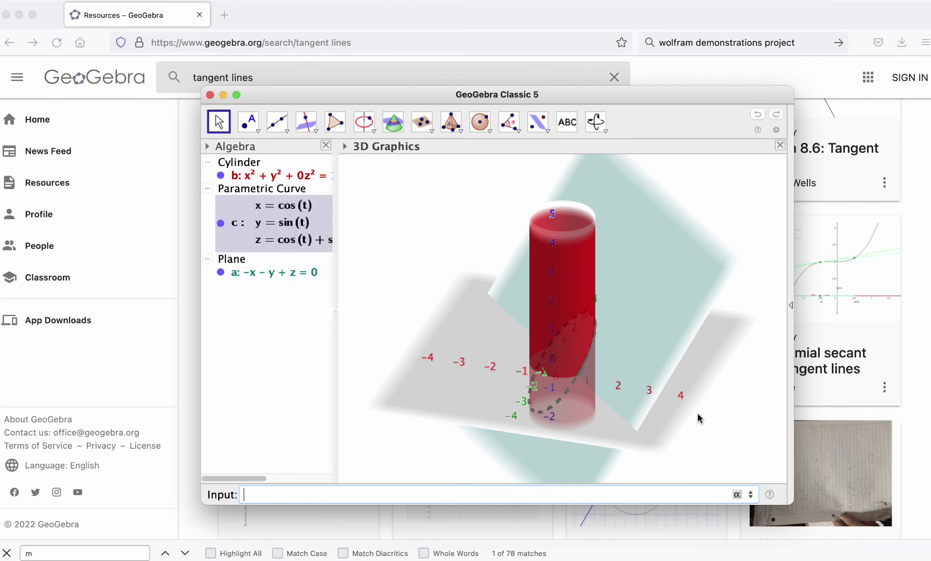
left_click_drag(696, 416, 558, 397)
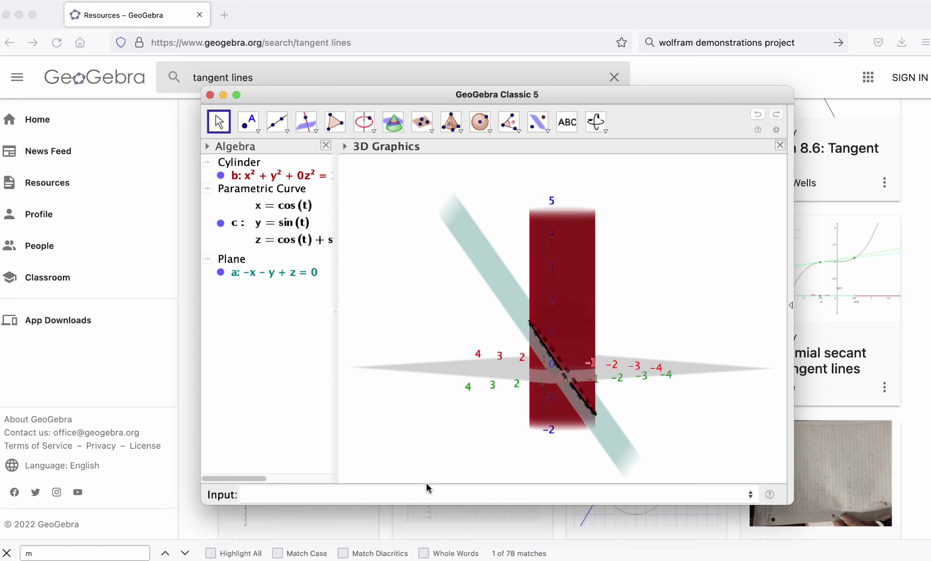
- Look up the available argument forms of the Surface command without plotting a surface
left_click(413, 499)
type("su")
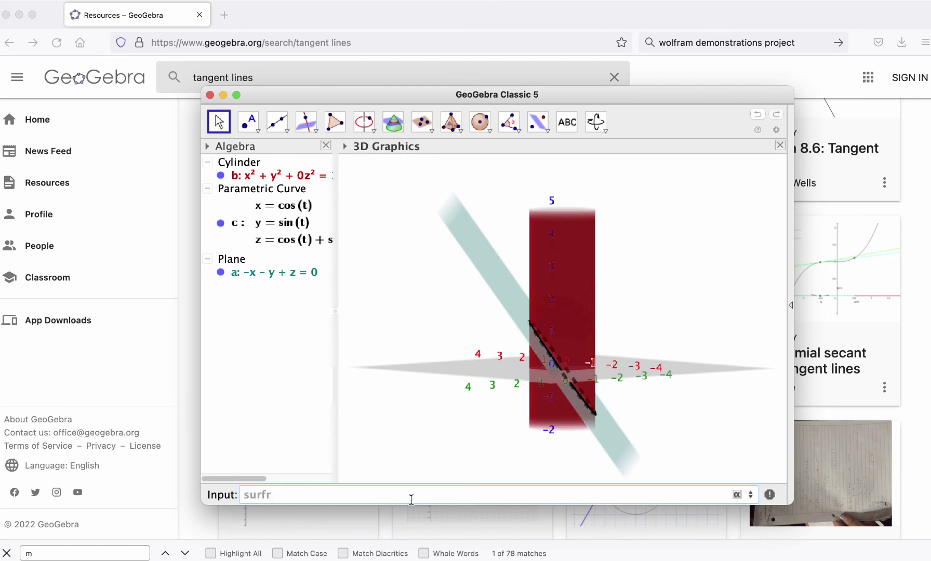
type("rface")
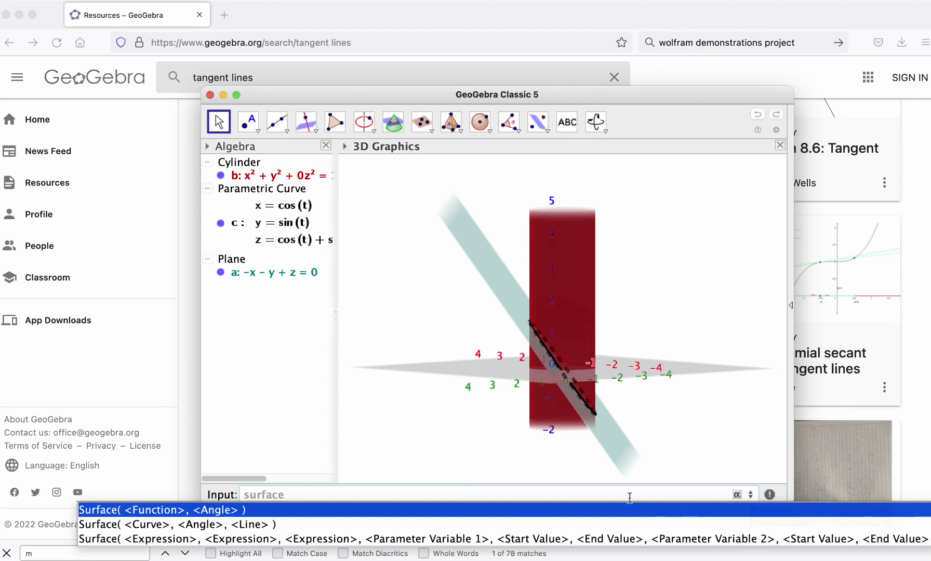
left_click(380, 402)
left_click_drag(403, 327, 677, 303)
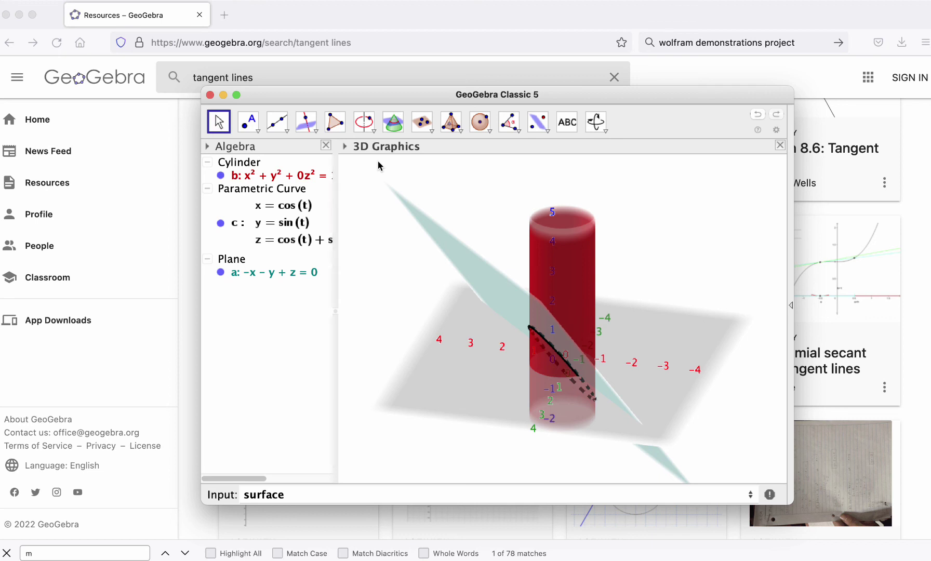
left_click(508, 122)
mouse_move(450, 129)
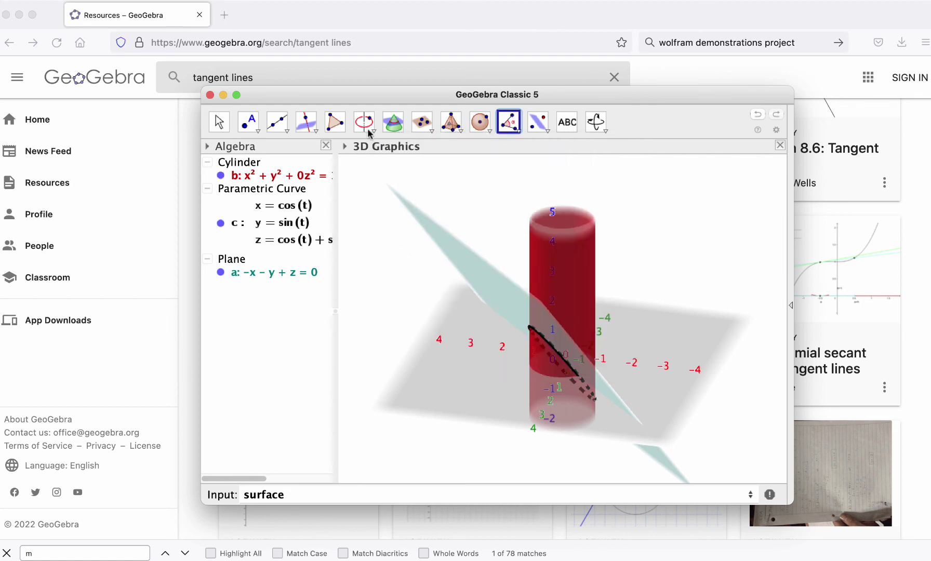
mouse_move(336, 131)
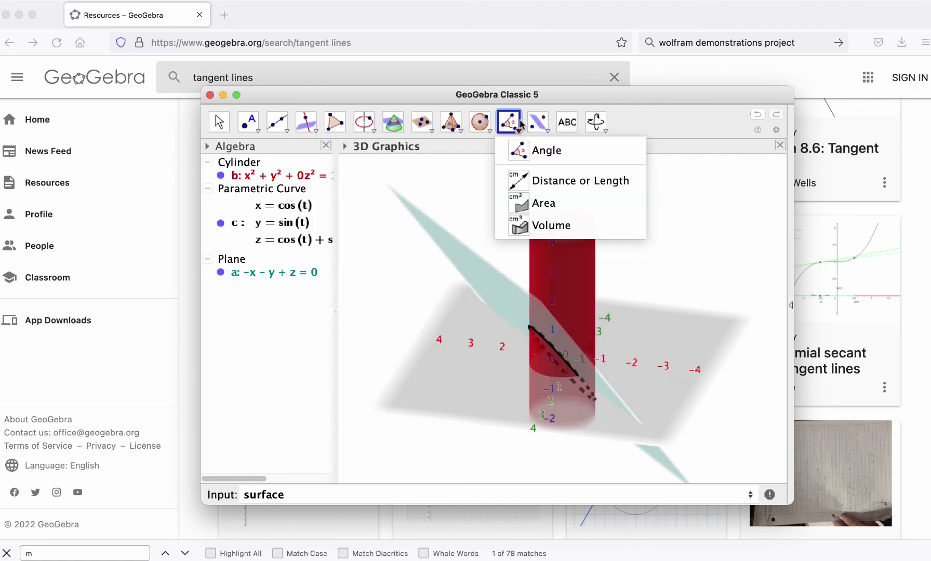
left_click(544, 129)
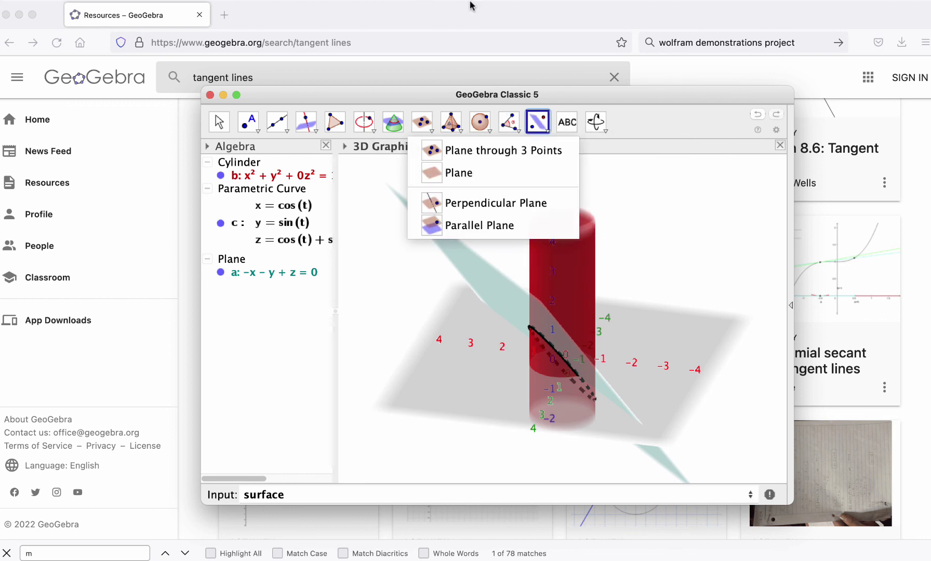
left_click(324, 18)
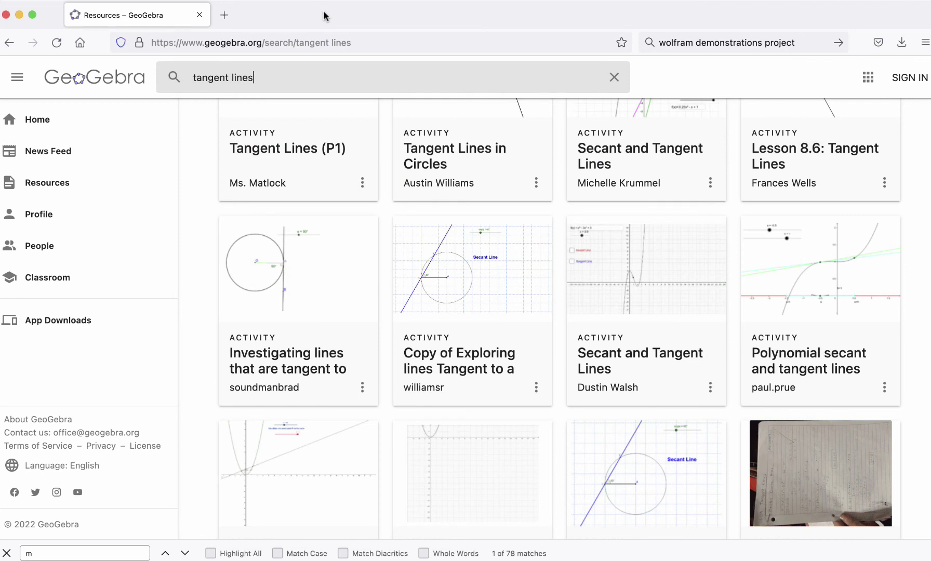
left_click(409, 0)
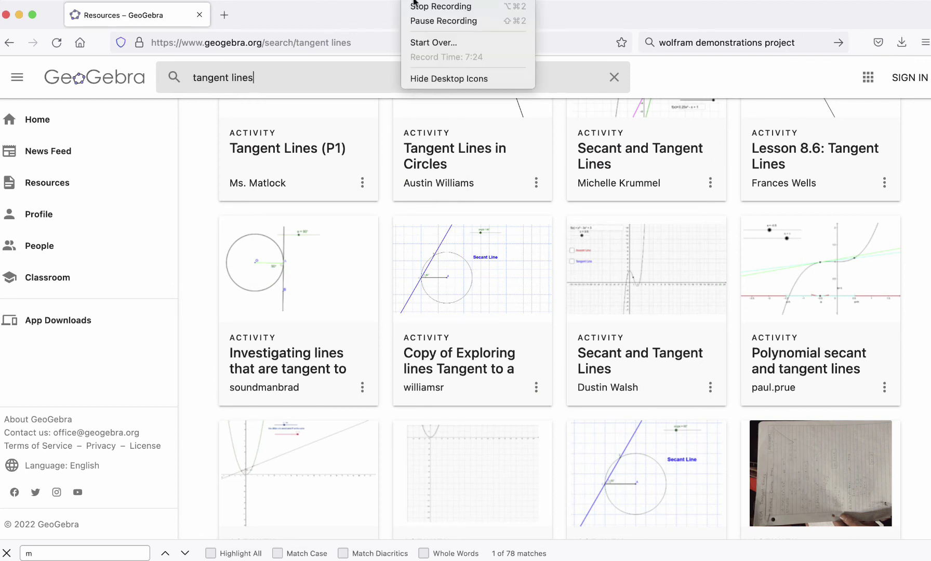